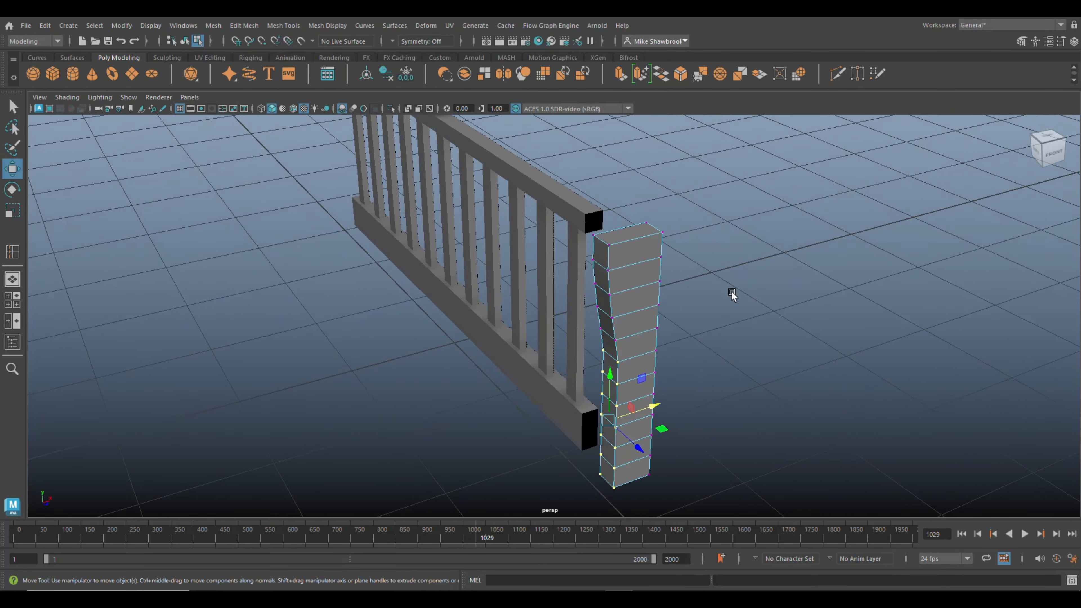
- Delete the top cap face of the end post beside the slatted panel
{"action": "right_click", "coordinate": [745, 211]}
{"action": "left_click", "coordinate": [771, 198]}
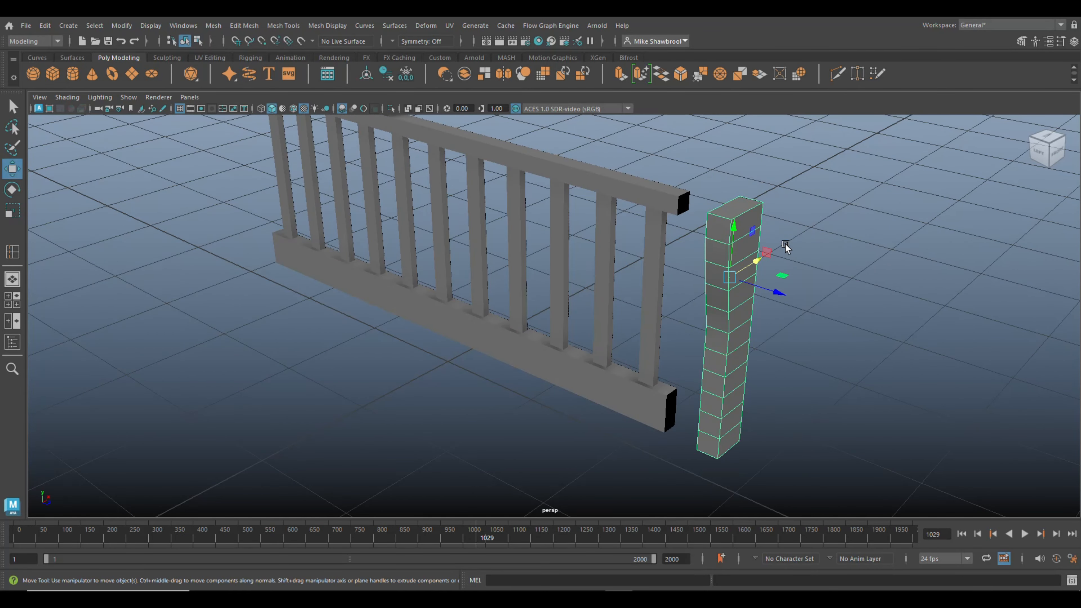
{"action": "right_click", "coordinate": [737, 207]}
{"action": "left_click", "coordinate": [783, 212]}
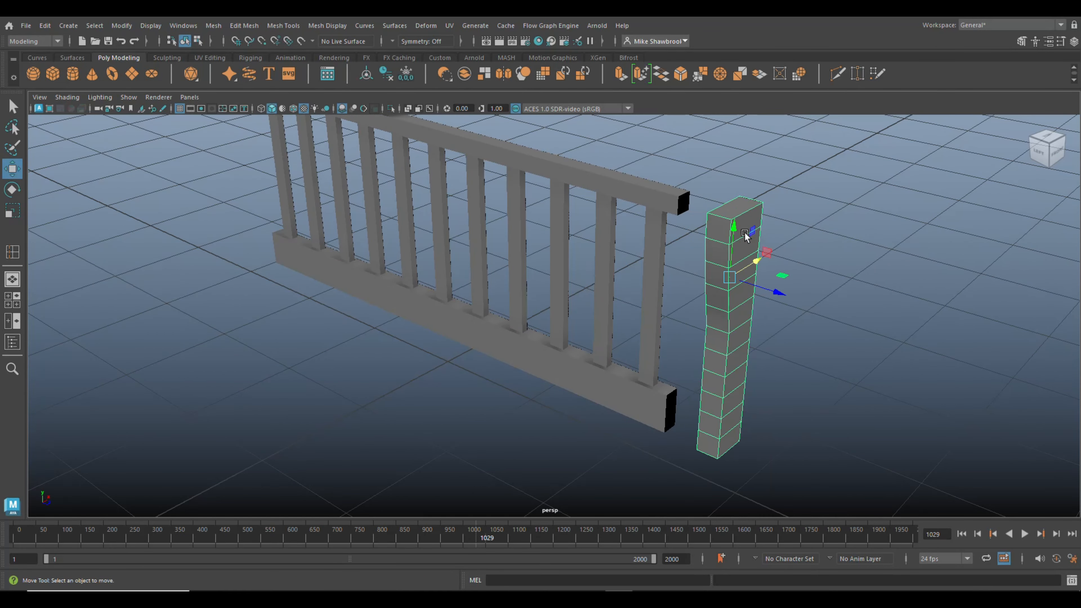
{"action": "left_click", "coordinate": [745, 210]}
{"action": "key", "text": "Delete"}
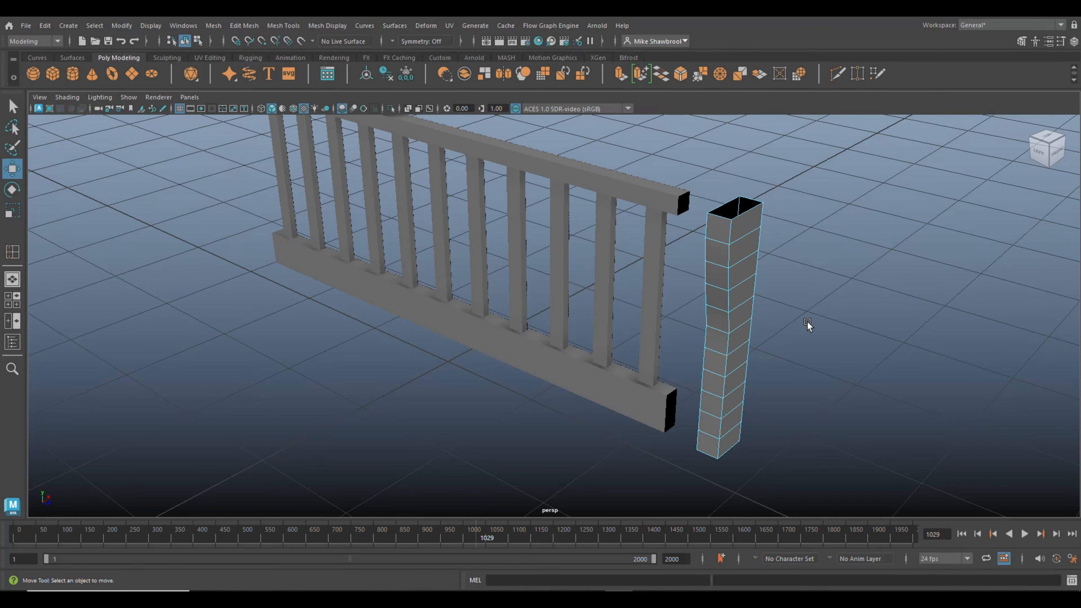
- Extrude the end post's bottom face and move it straight down by about one segment height
{"action": "left_click_drag", "start_coordinate": [827, 364], "coordinate": [687, 243], "text": "alt"}
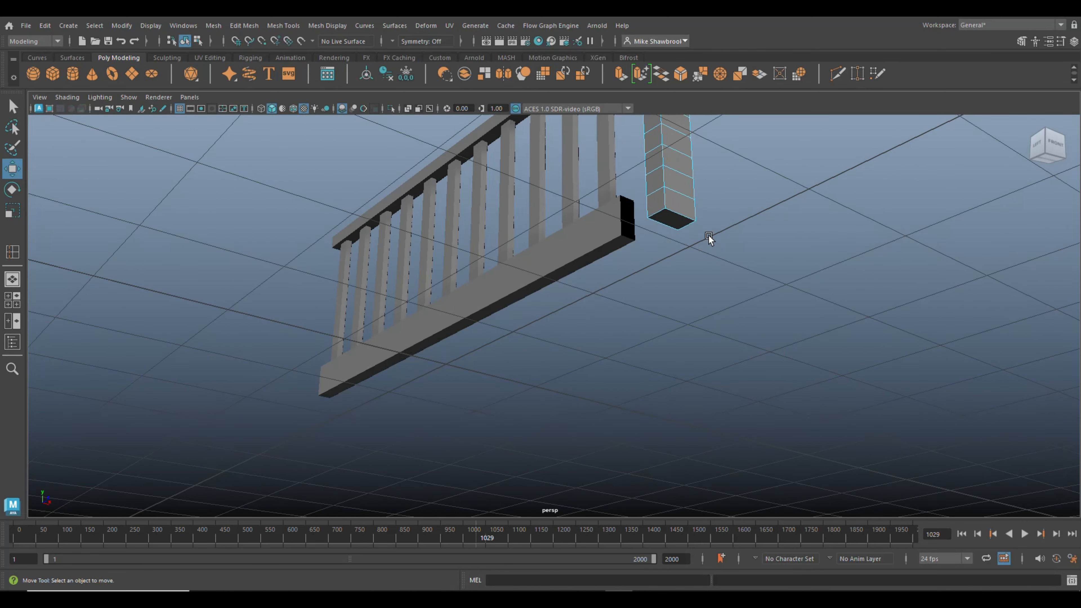
{"action": "scroll", "coordinate": [708, 235], "scroll_direction": "down", "scroll_amount": 3}
{"action": "scroll", "coordinate": [709, 234], "scroll_direction": "up", "scroll_amount": 2}
{"action": "scroll", "coordinate": [708, 235], "scroll_direction": "down", "scroll_amount": 3}
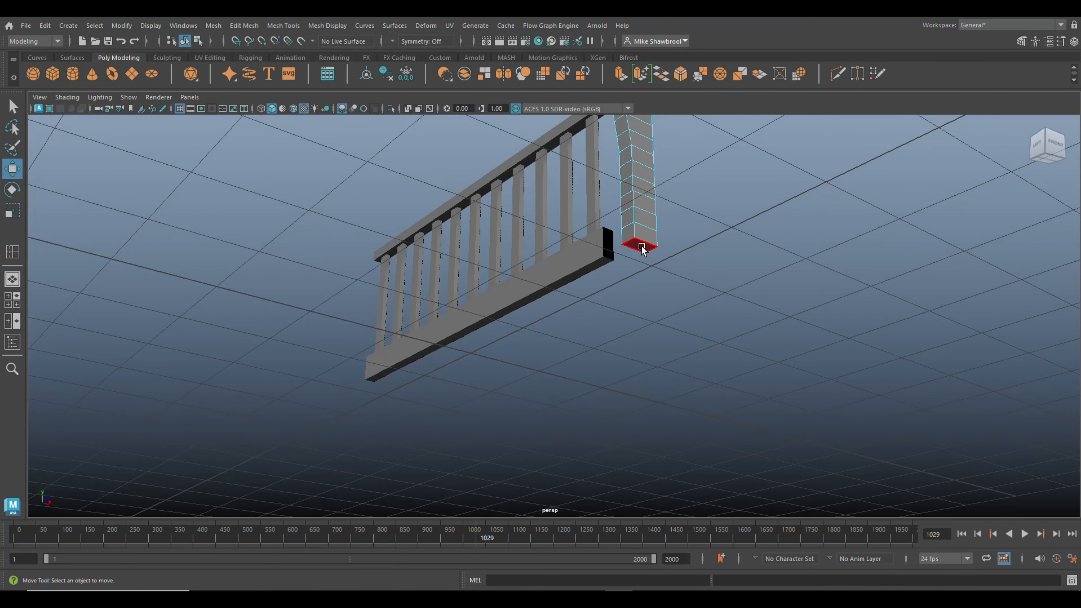
{"action": "left_click", "coordinate": [638, 251]}
{"action": "left_click_drag", "start_coordinate": [639, 251], "coordinate": [756, 369], "text": "alt"}
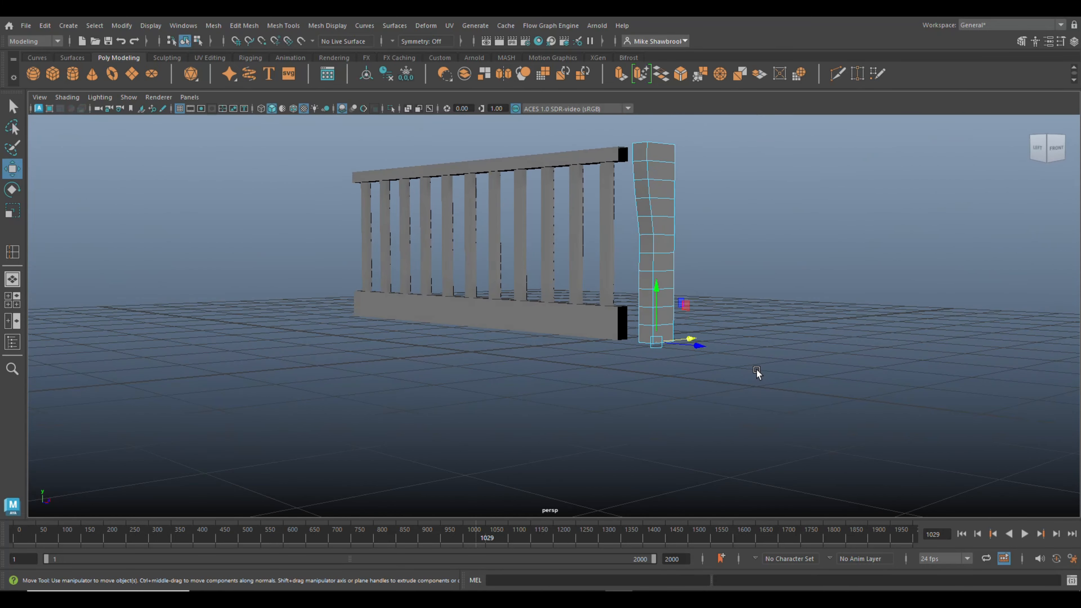
{"action": "key", "text": "ctrl+e"}
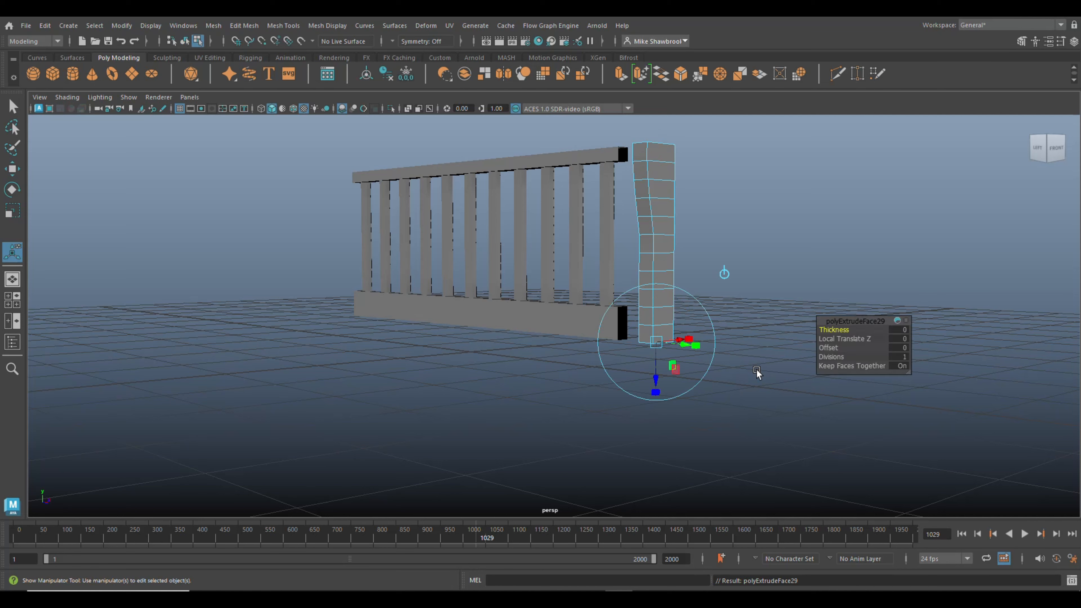
{"action": "key", "text": "w"}
{"action": "left_click_drag", "start_coordinate": [653, 306], "coordinate": [657, 313]}
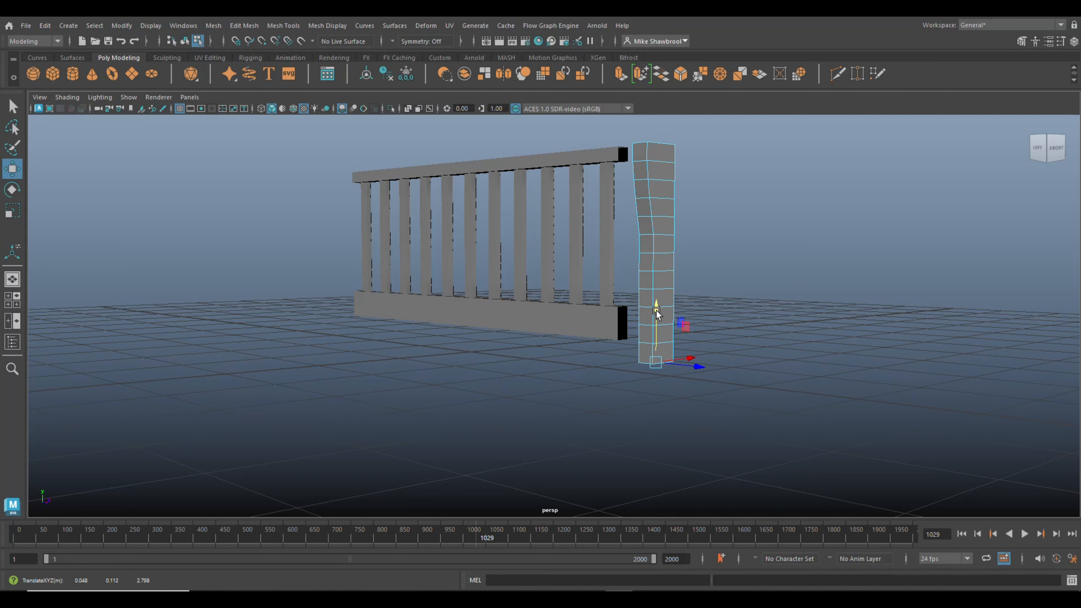
- Extrude the post's bottom face downward a second time to add another segment, and deselect it
{"action": "key", "text": "ctrl+e"}
{"action": "key", "text": "w"}
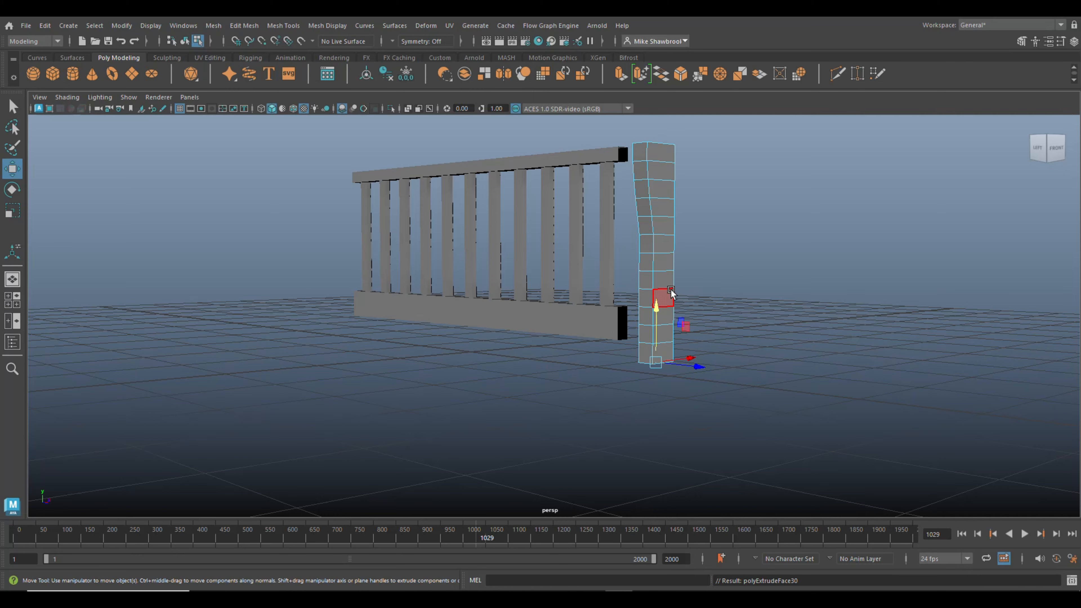
{"action": "left_click_drag", "start_coordinate": [655, 309], "coordinate": [655, 331]}
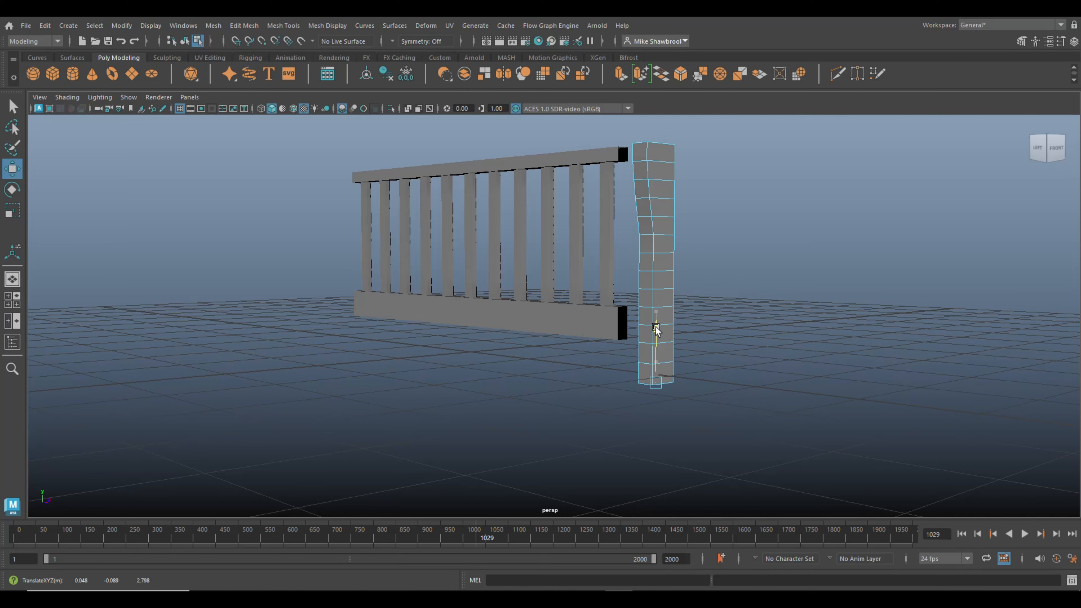
{"action": "left_click", "coordinate": [771, 349]}
- Bevel the vertical corner edge loops of the end post with 3 segments
{"action": "left_click_drag", "start_coordinate": [772, 380], "coordinate": [797, 387], "text": "alt"}
{"action": "scroll", "coordinate": [797, 385], "scroll_direction": "down", "scroll_amount": 10}
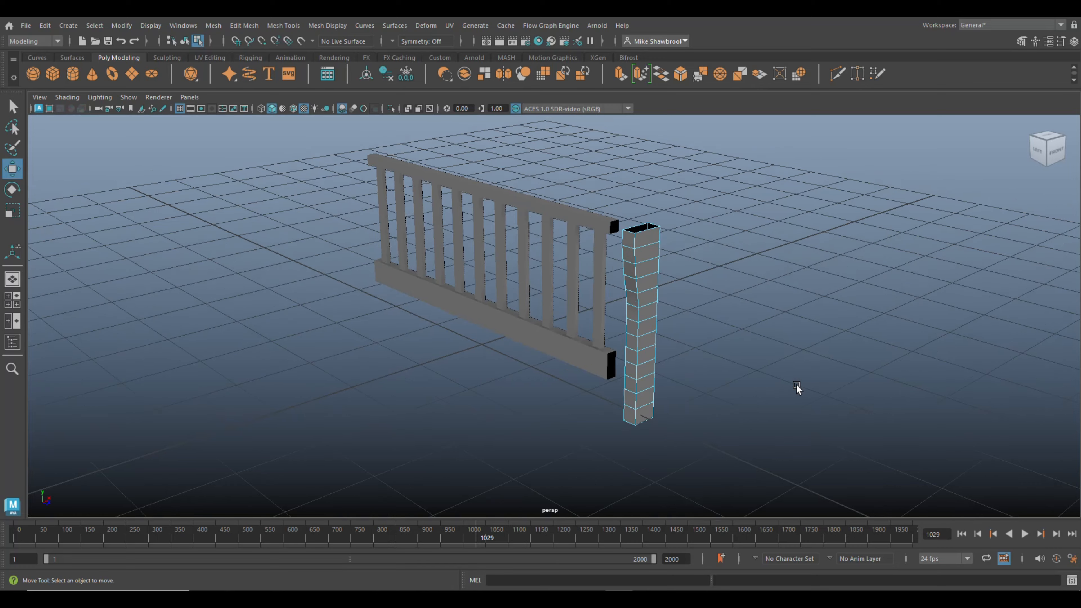
{"action": "right_click_drag", "start_coordinate": [742, 205], "coordinate": [748, 174]}
{"action": "scroll", "coordinate": [717, 357], "scroll_direction": "up", "scroll_amount": 8}
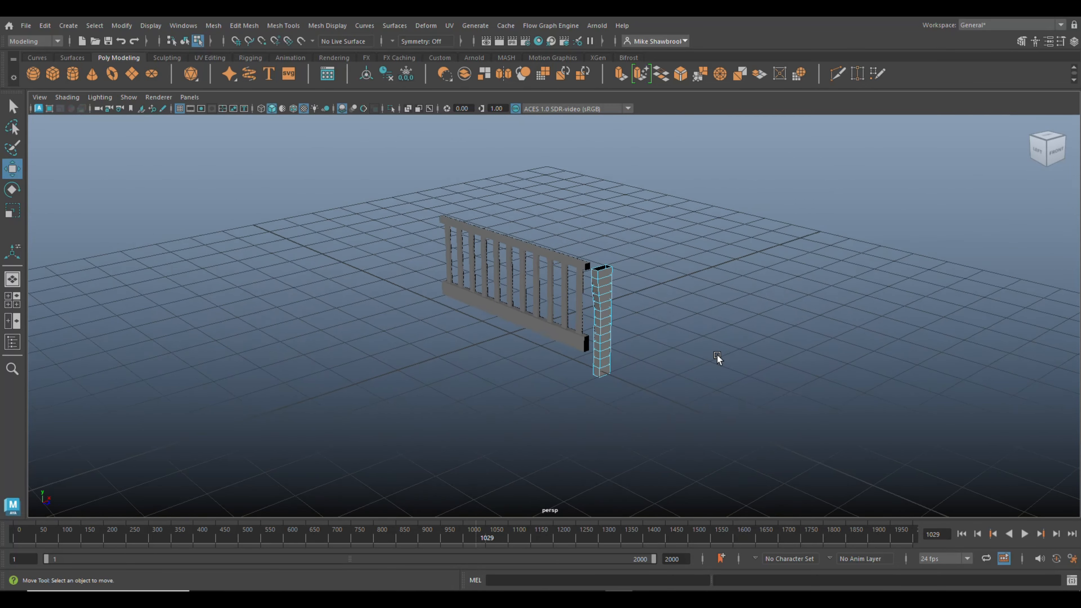
{"action": "scroll", "coordinate": [715, 353], "scroll_direction": "down", "scroll_amount": 4}
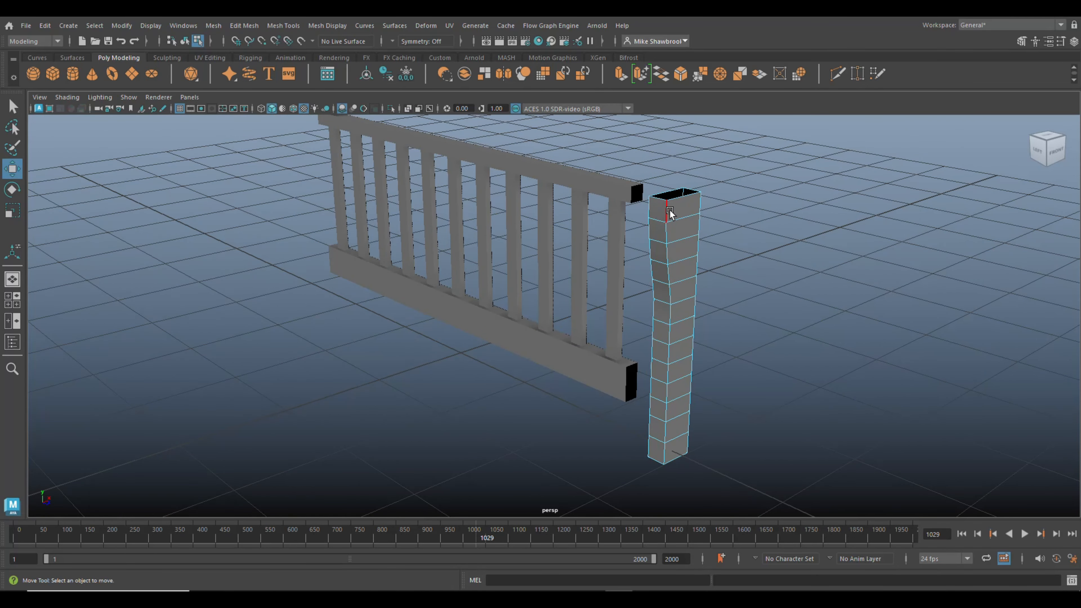
{"action": "double_click", "coordinate": [651, 214]}
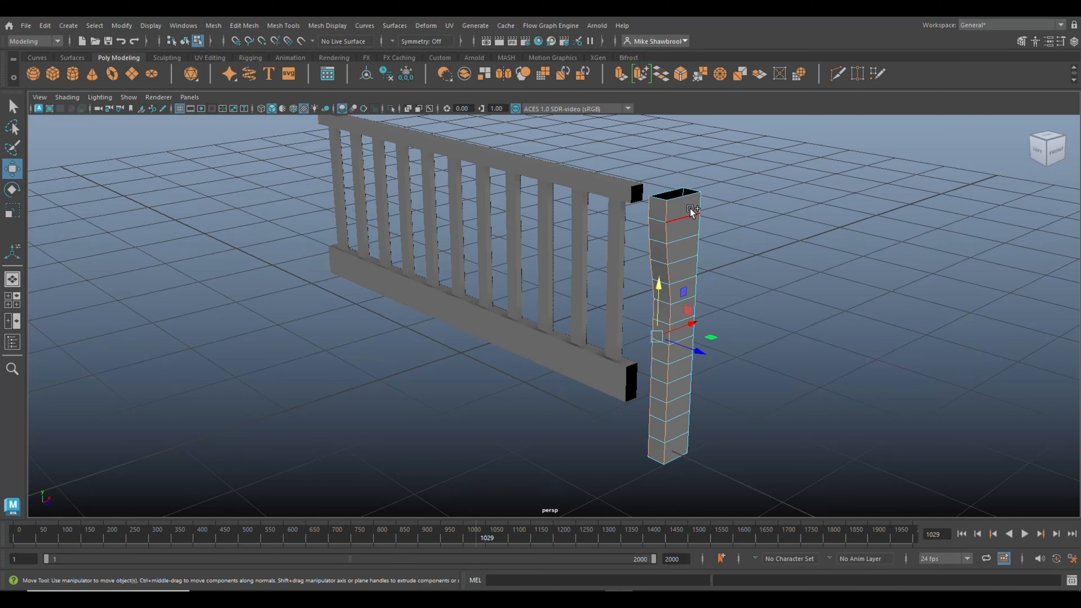
{"action": "double_click", "coordinate": [699, 203], "text": "shift"}
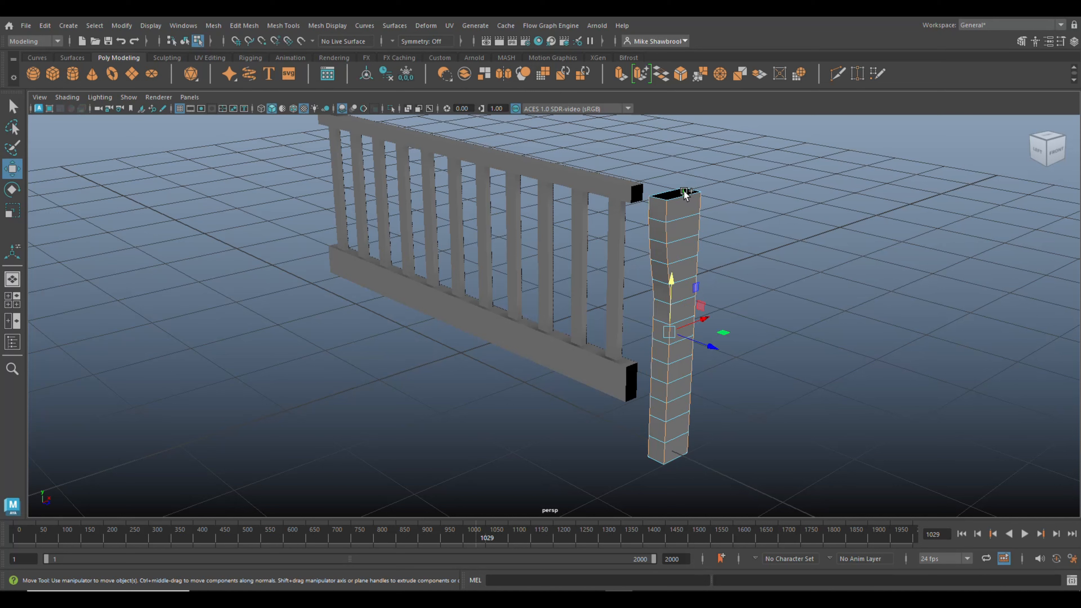
{"action": "key", "text": "ctrl+b"}
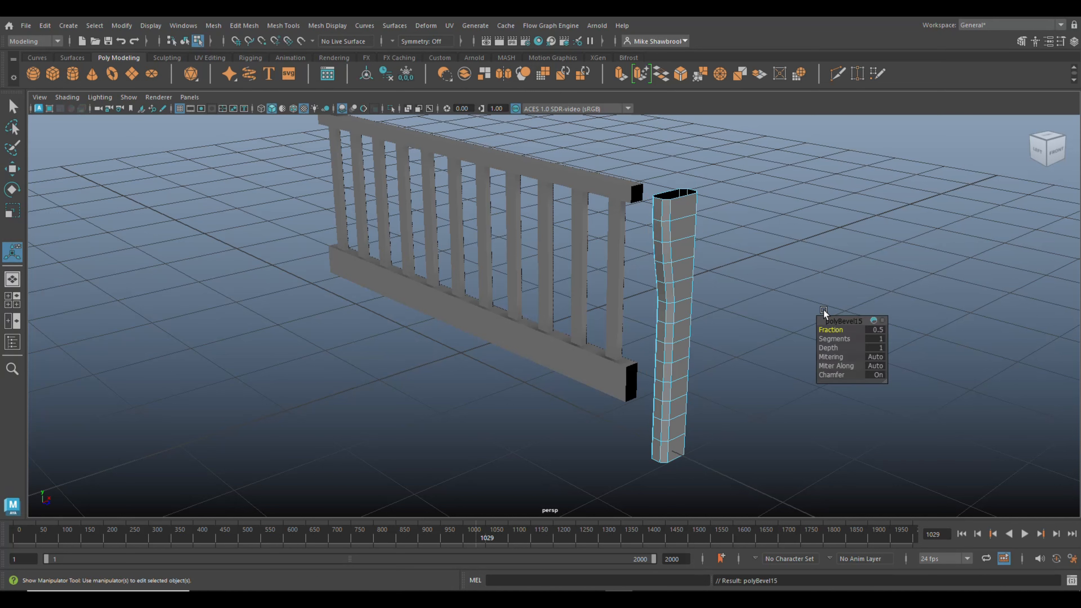
{"action": "left_click", "coordinate": [874, 338]}
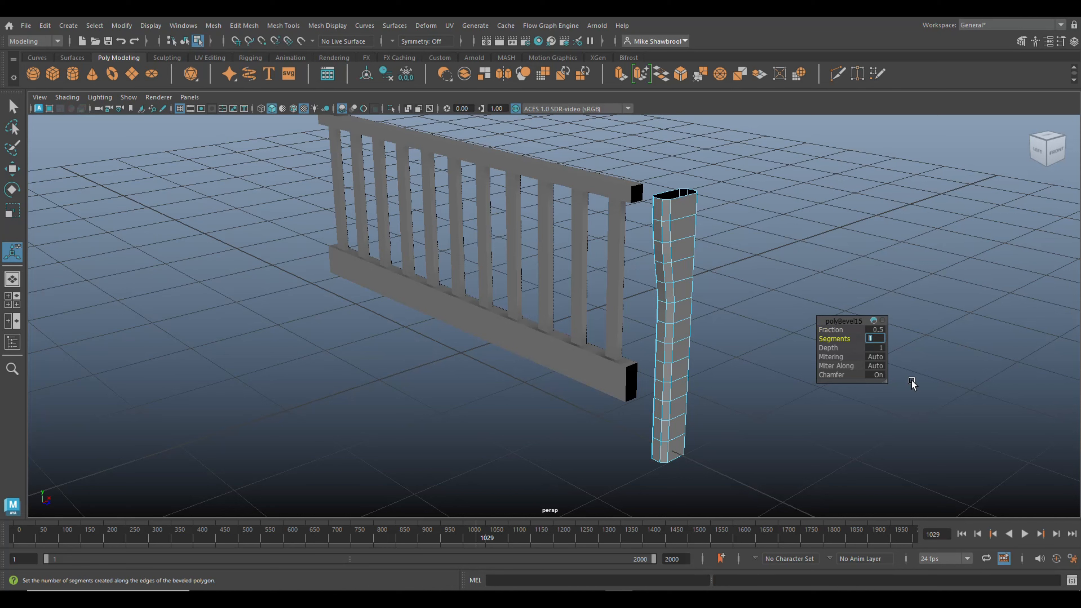
{"action": "type", "text": "3"}
{"action": "key", "text": "Return"}
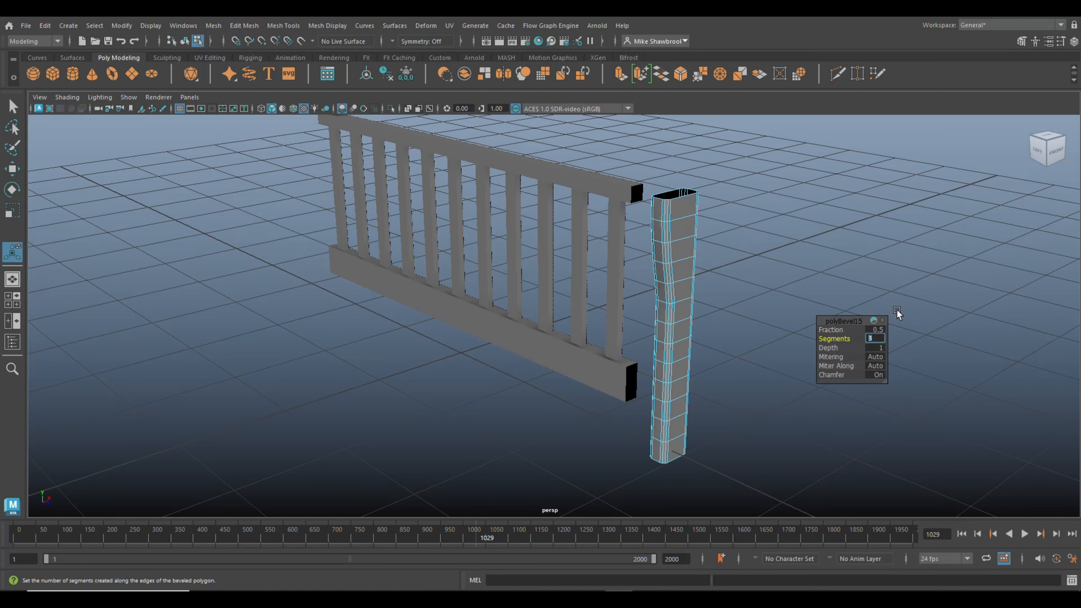
{"action": "key", "text": "q"}
- Select the whole end post and move it along Z so the ends of both rails sit inside it
{"action": "right_click_drag", "start_coordinate": [664, 209], "coordinate": [723, 188]}
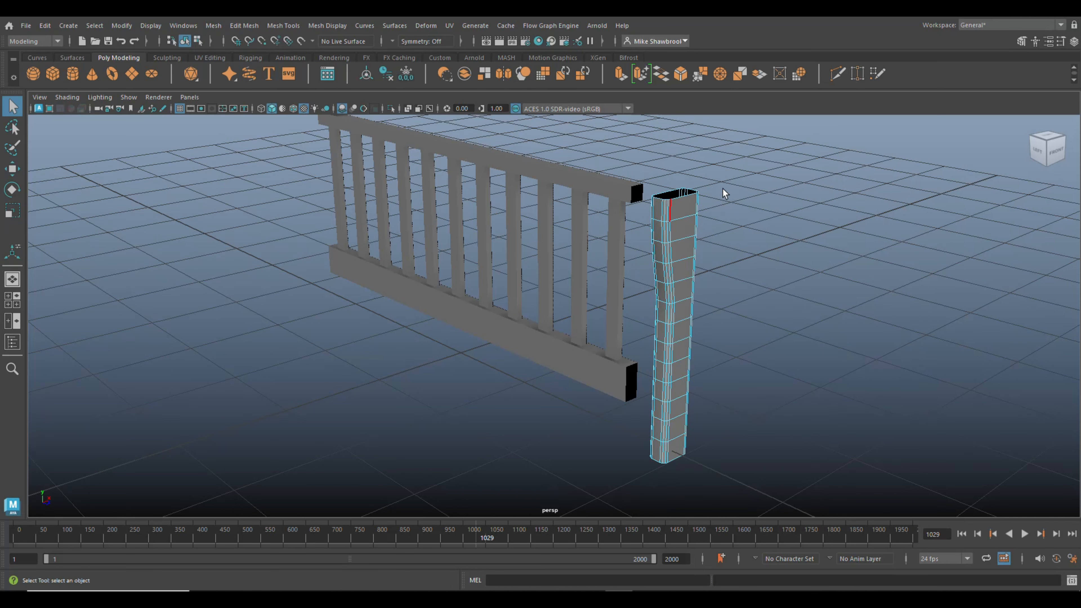
{"action": "left_click", "coordinate": [751, 245]}
{"action": "left_click", "coordinate": [687, 236]}
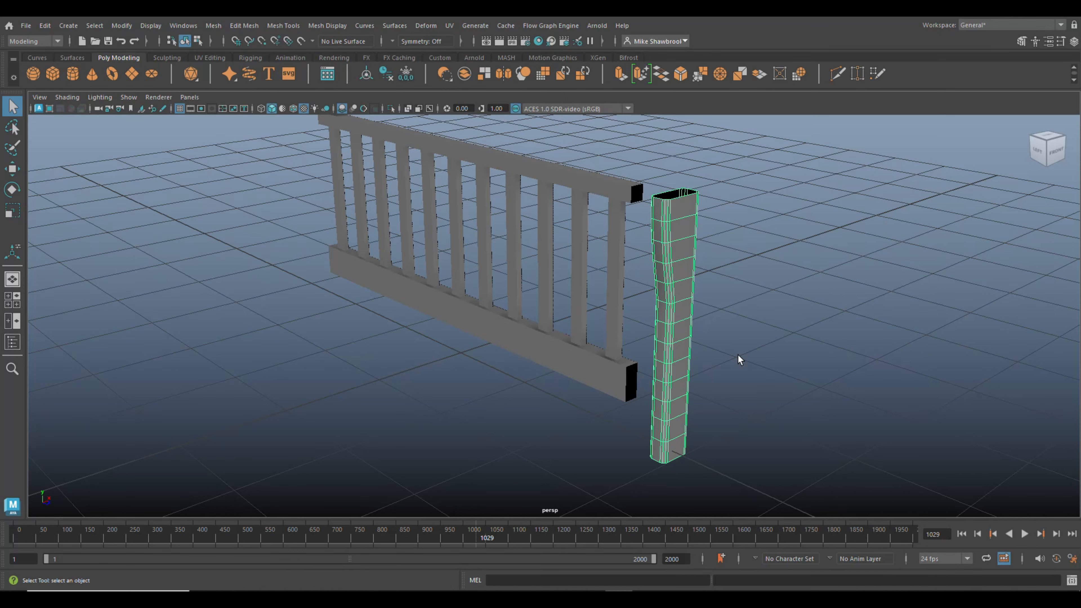
{"action": "key", "text": "w"}
{"action": "left_click_drag", "start_coordinate": [711, 269], "coordinate": [676, 266]}
{"action": "key", "text": "f"}
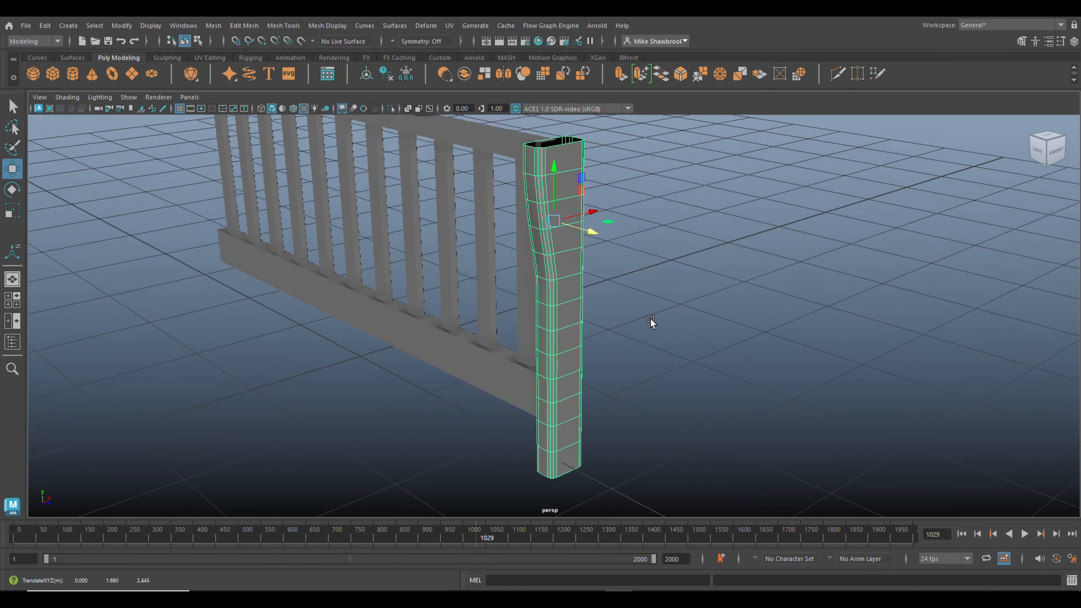
{"action": "left_click_drag", "start_coordinate": [650, 319], "coordinate": [704, 383], "text": "alt"}
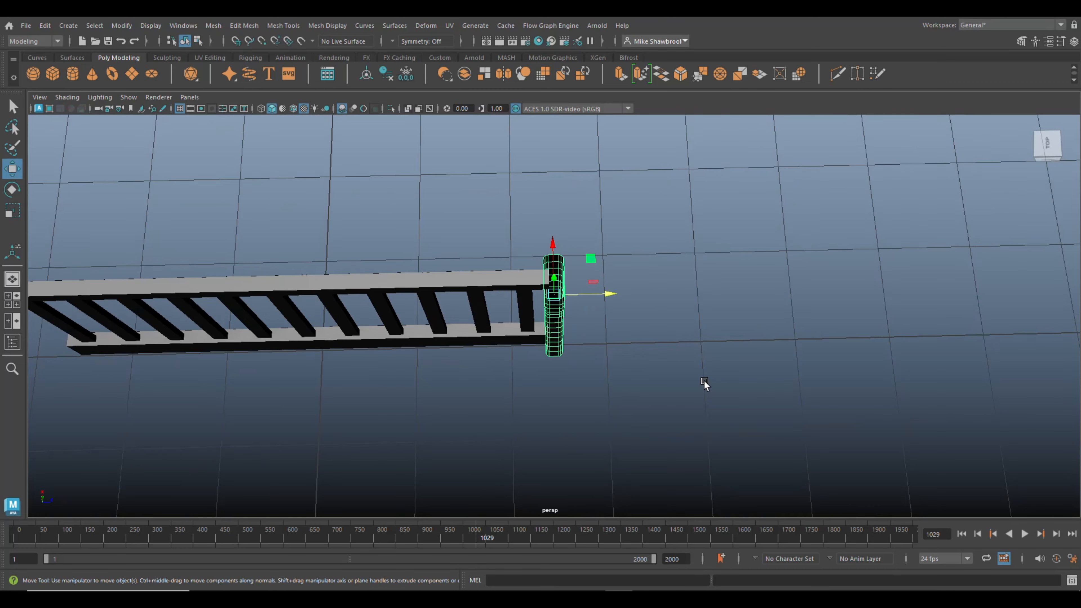
{"action": "scroll", "coordinate": [704, 385], "scroll_direction": "up", "scroll_amount": 3}
{"action": "left_click_drag", "start_coordinate": [609, 273], "coordinate": [619, 276]}
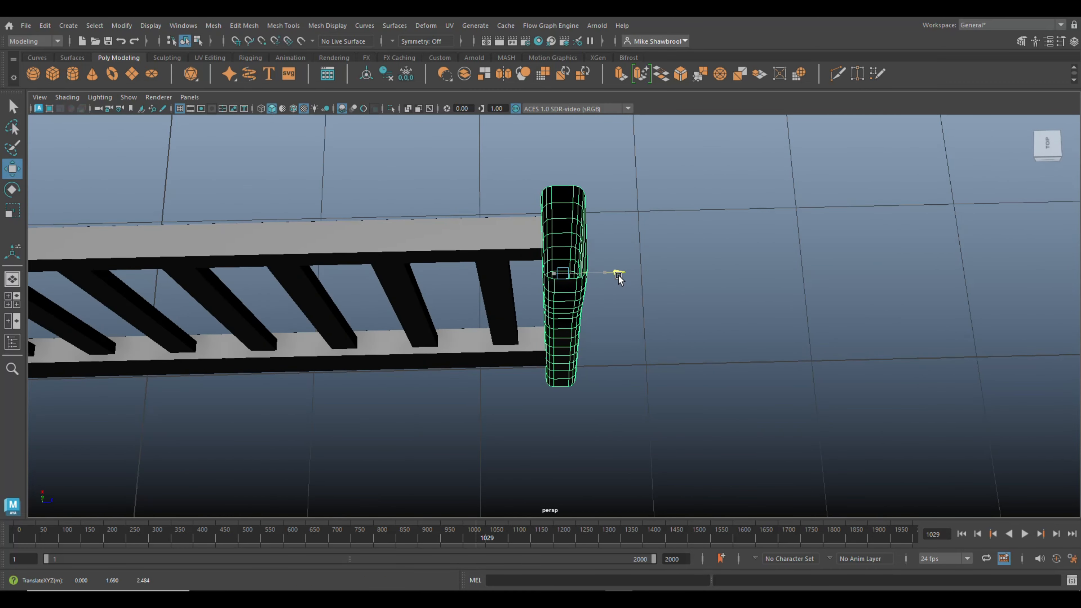
- Duplicate the end post and move the copy along Z to the opposite end of the slatted panel
{"action": "left_click", "coordinate": [685, 367]}
{"action": "left_click_drag", "start_coordinate": [685, 367], "coordinate": [699, 438], "text": "alt"}
{"action": "left_click", "coordinate": [687, 439]}
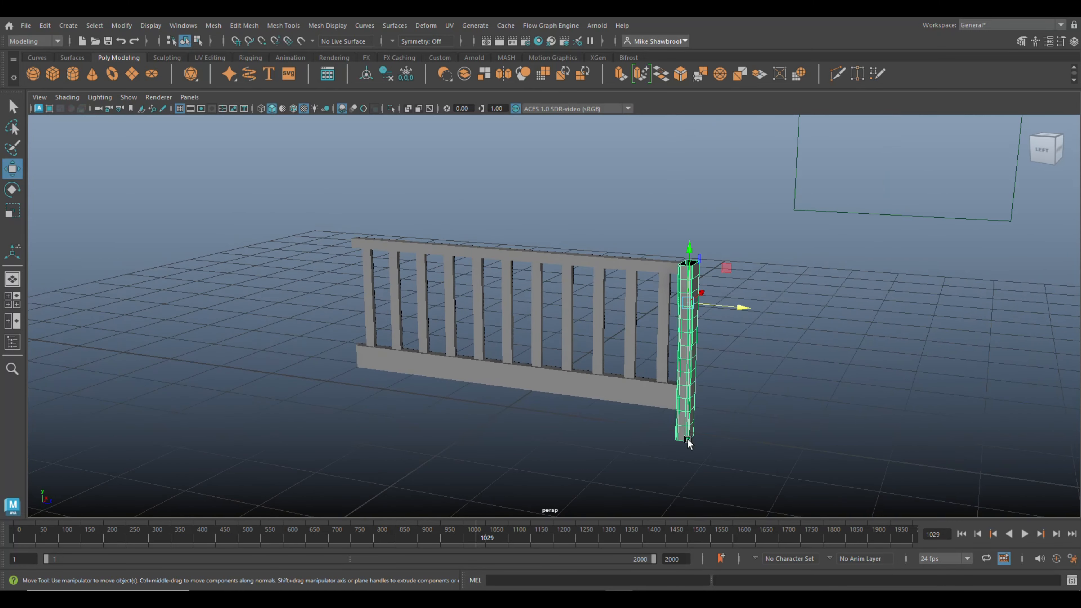
{"action": "key", "text": "ctrl+d"}
{"action": "left_click_drag", "start_coordinate": [736, 312], "coordinate": [390, 329]}
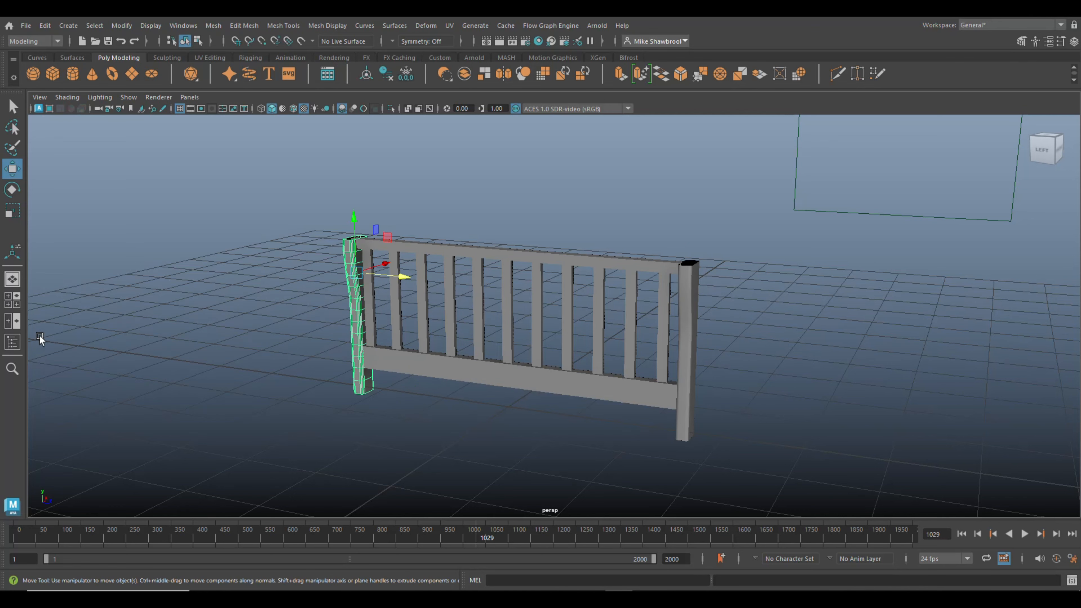
- In the side view, nudge the duplicated post outward to align it with the rail ends, and return to the perspective view
{"action": "left_click", "coordinate": [12, 300]}
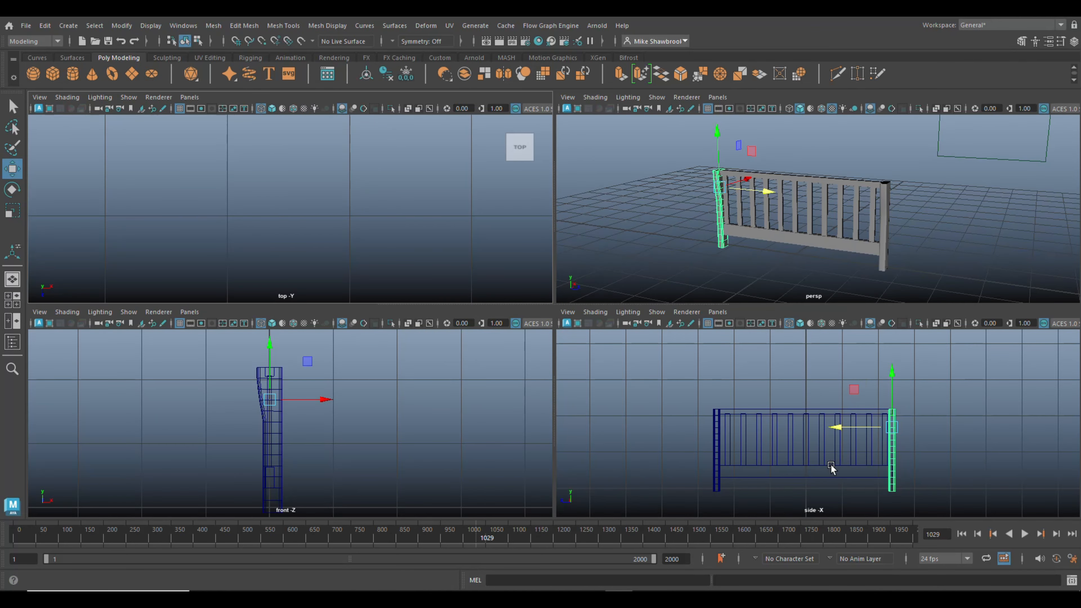
{"action": "key", "text": "space"}
{"action": "key", "text": "f"}
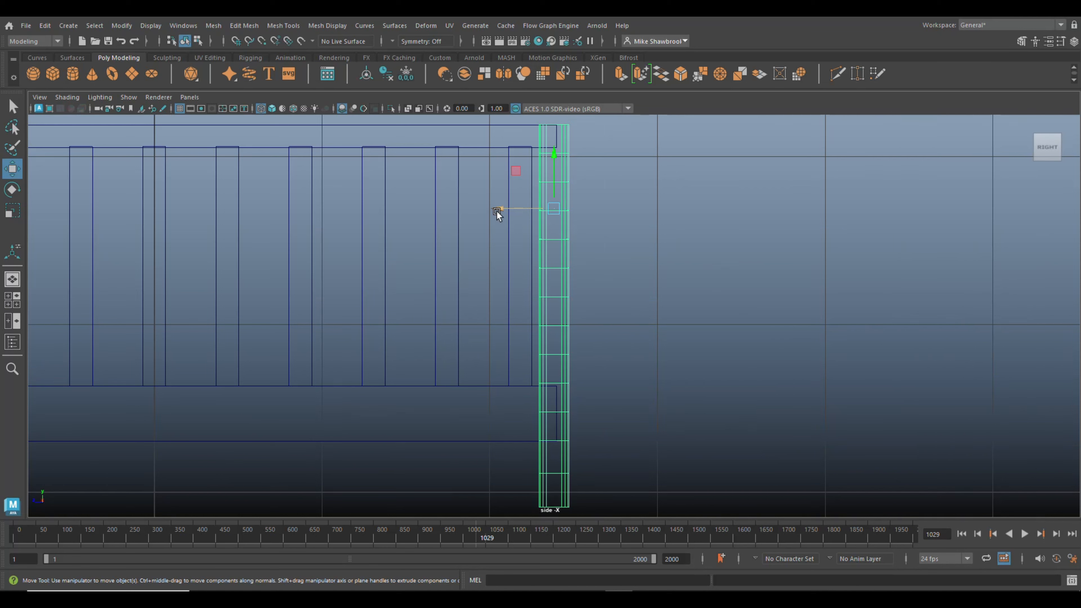
{"action": "left_click_drag", "start_coordinate": [495, 211], "coordinate": [514, 216]}
{"action": "left_click", "coordinate": [18, 302]}
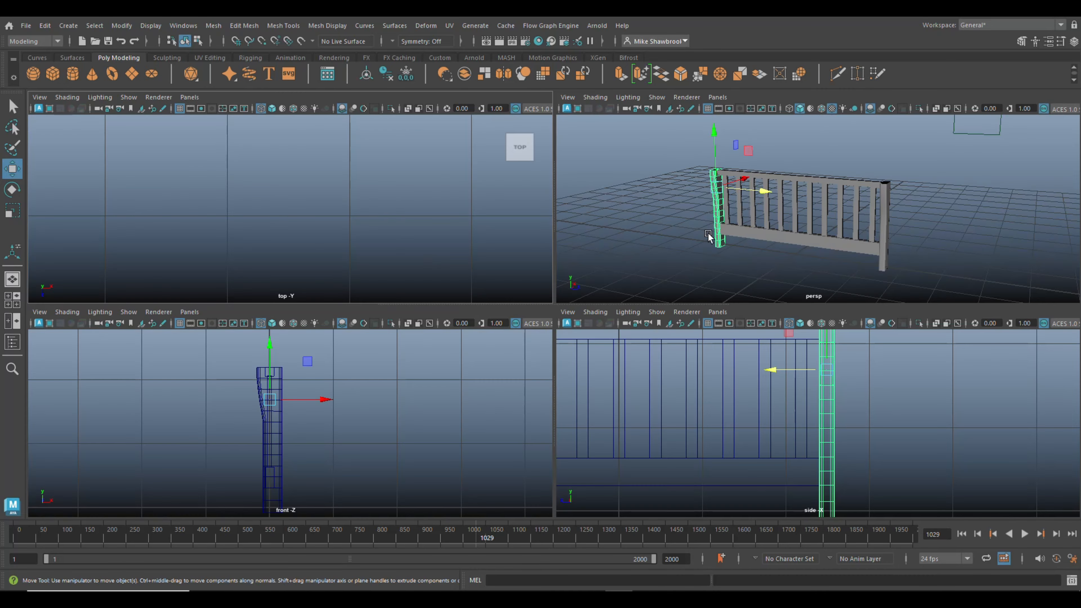
{"action": "key", "text": "space"}
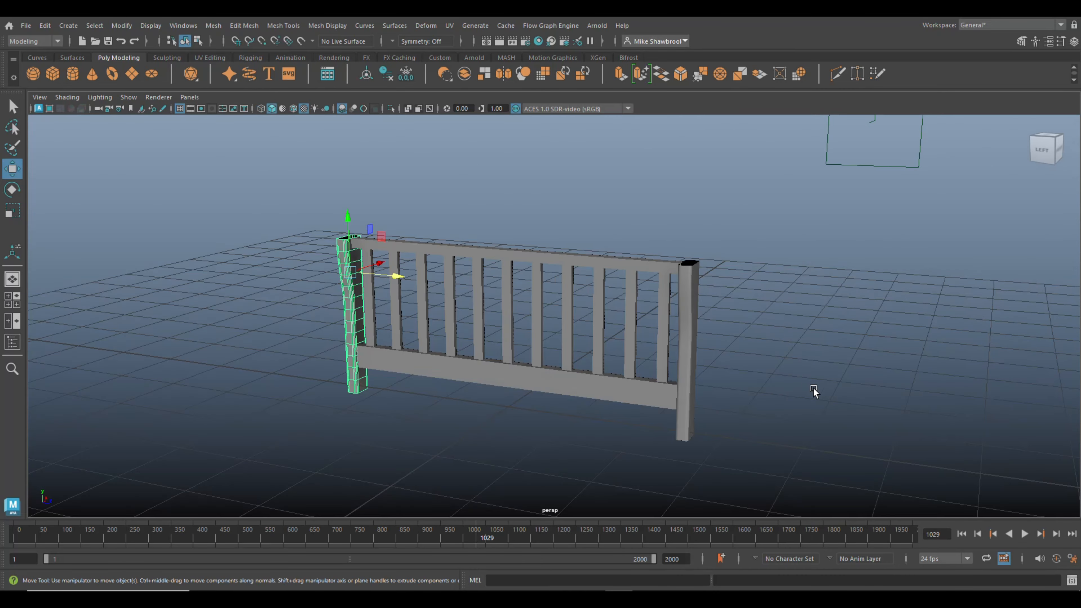
- Select both posts, the rails and all slats, and combine them into a single mesh
{"action": "left_click_drag", "start_coordinate": [813, 393], "coordinate": [732, 376], "text": "alt"}
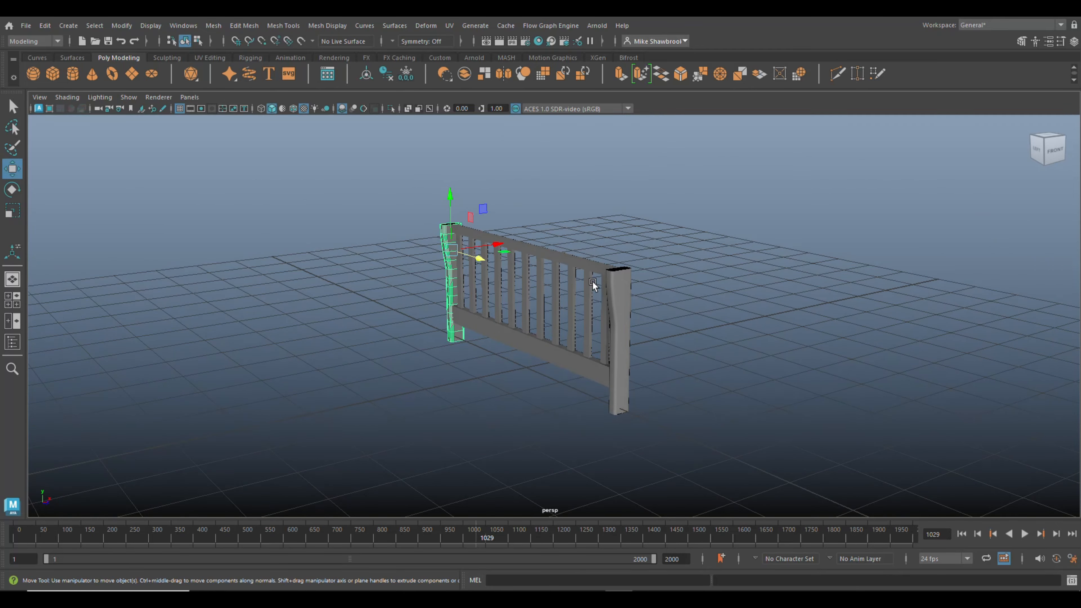
{"action": "left_click_drag", "start_coordinate": [357, 162], "coordinate": [791, 518]}
{"action": "left_click_drag", "start_coordinate": [674, 497], "coordinate": [586, 483], "text": "alt"}
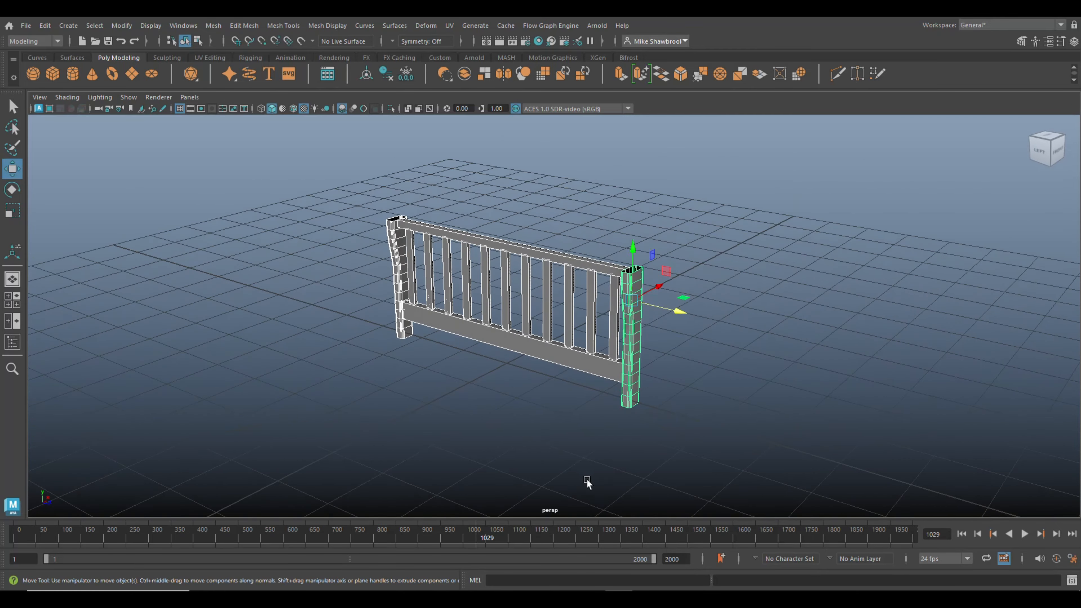
{"action": "left_click", "coordinate": [218, 28]}
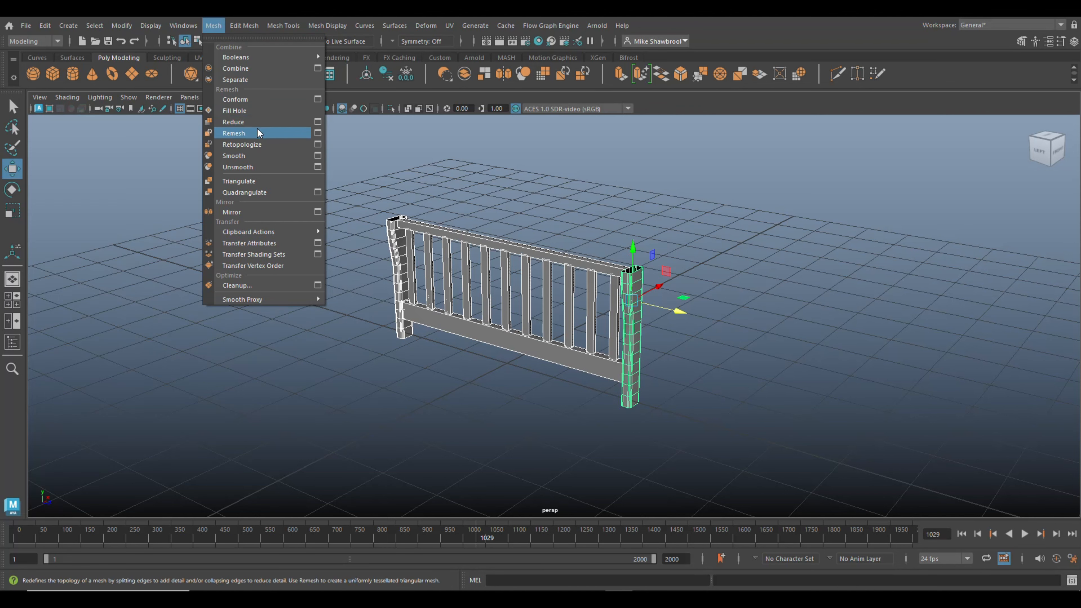
{"action": "left_click", "coordinate": [257, 69]}
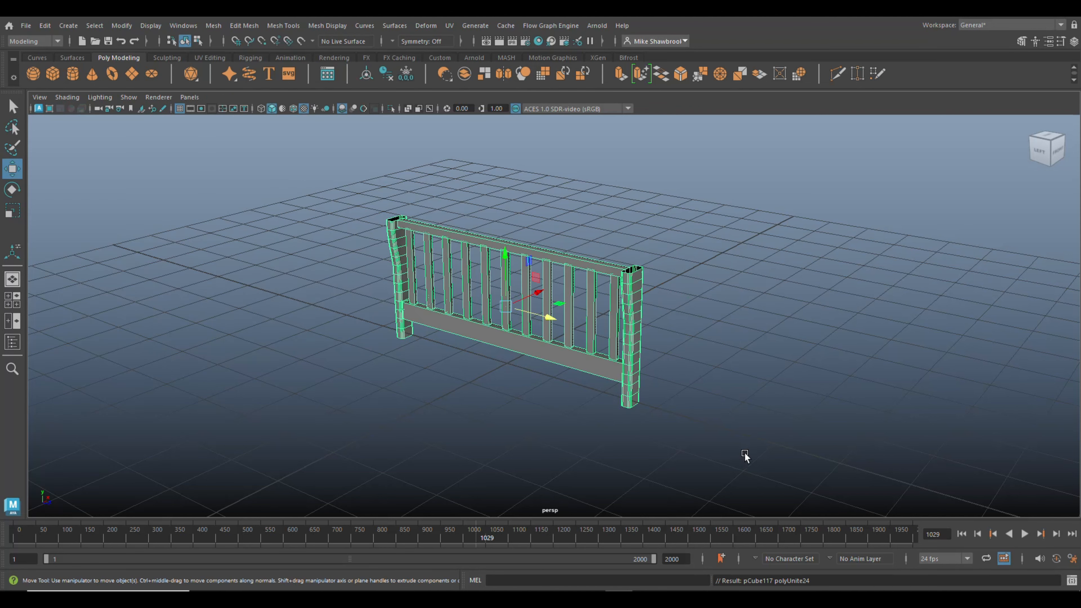
- Duplicate the combined panel, rotate the copy 180° around Y, and move it along X to face the original
{"action": "left_click_drag", "start_coordinate": [746, 454], "coordinate": [711, 467], "text": "alt"}
{"action": "key", "text": "ctrl+d"}
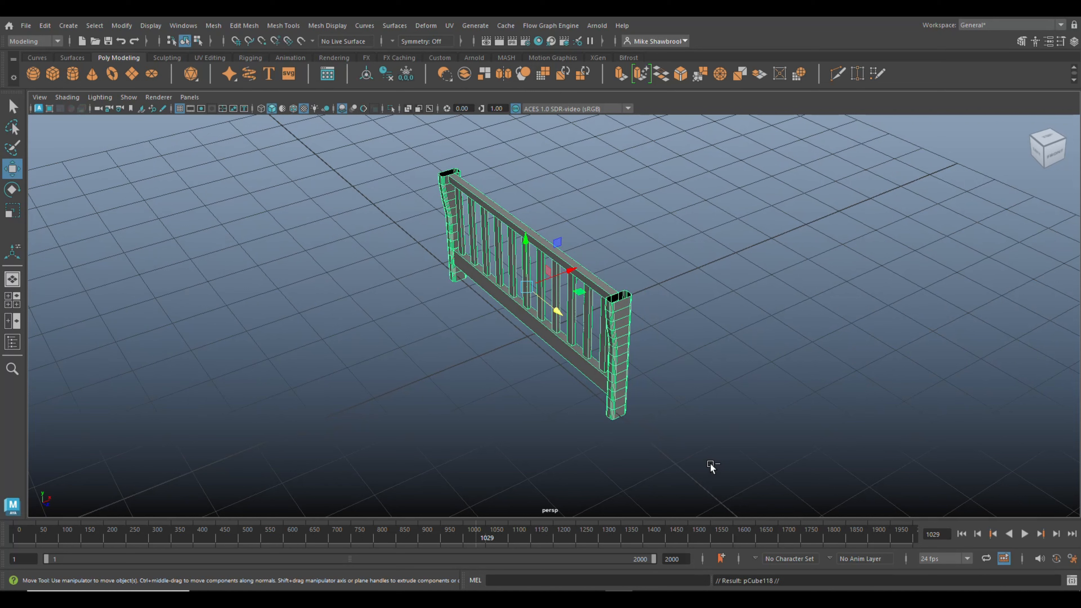
{"action": "key", "text": "e"}
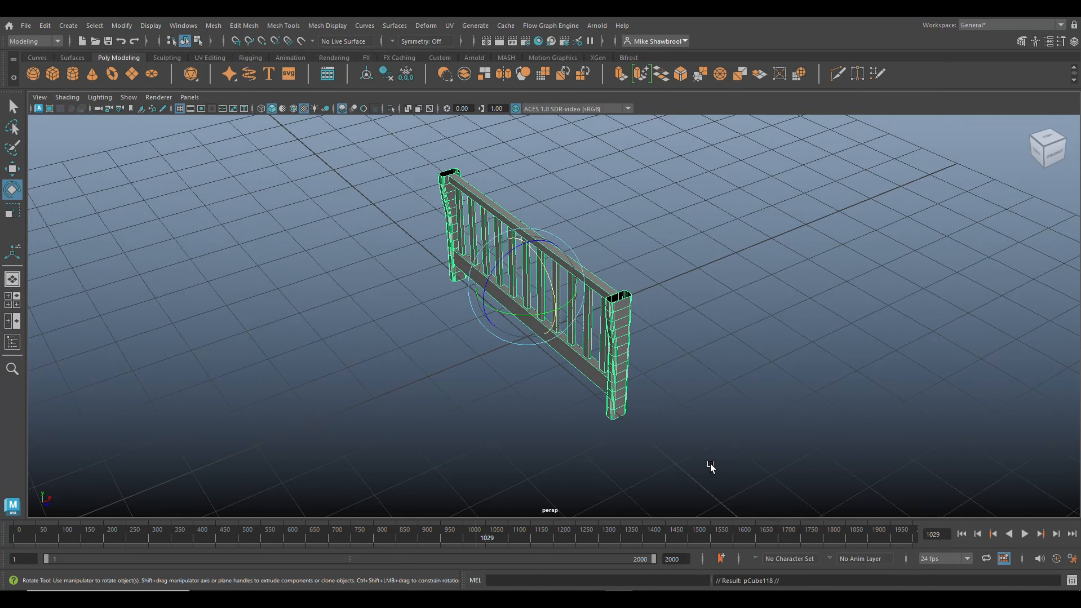
{"action": "left_click_drag", "start_coordinate": [505, 317], "coordinate": [645, 304]}
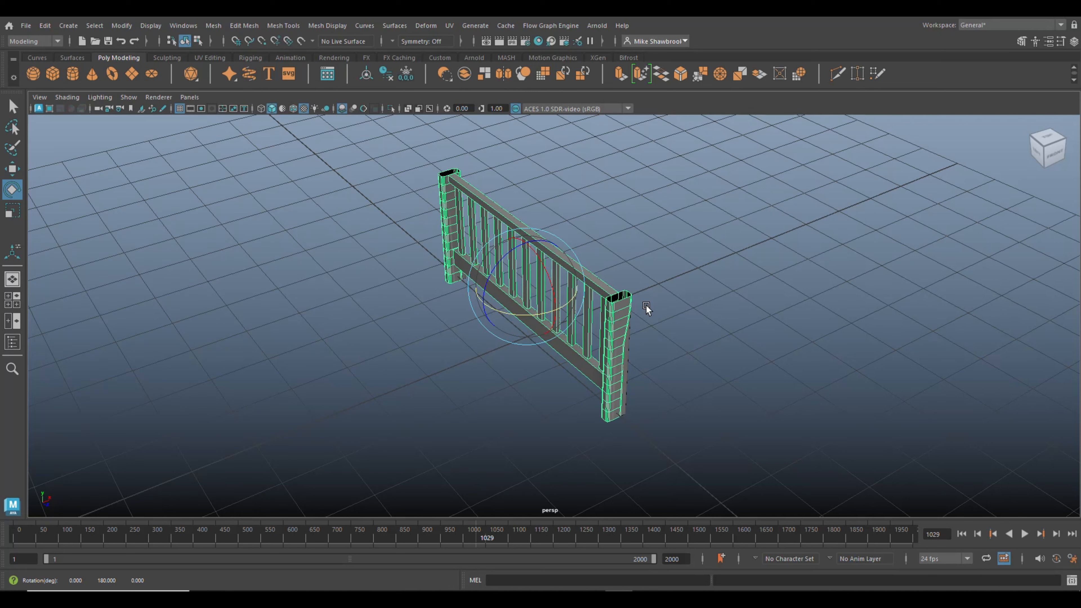
{"action": "key", "text": "w"}
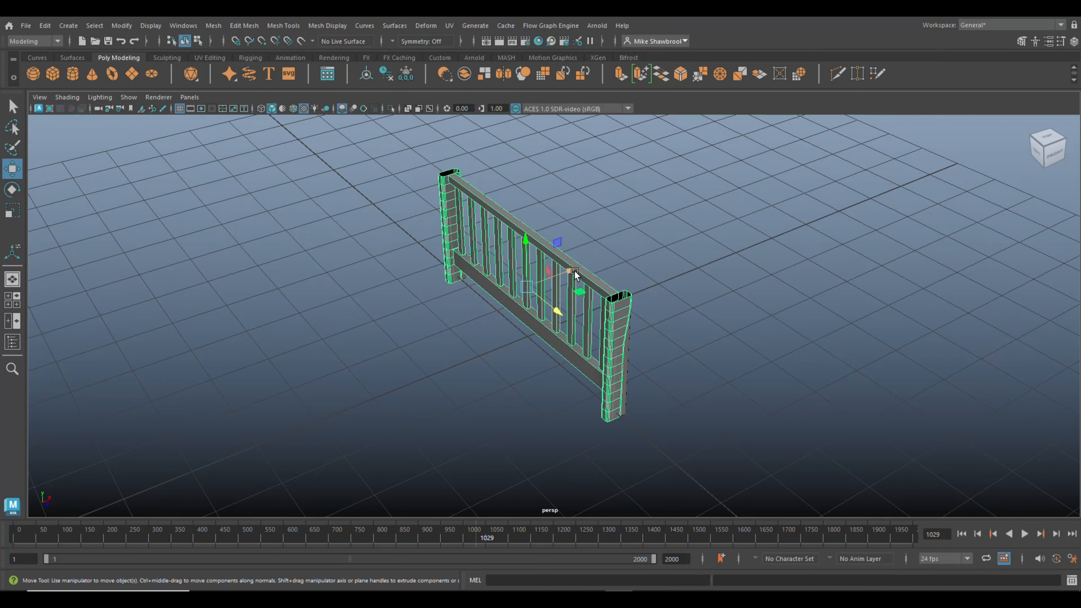
{"action": "left_click_drag", "start_coordinate": [574, 272], "coordinate": [739, 245]}
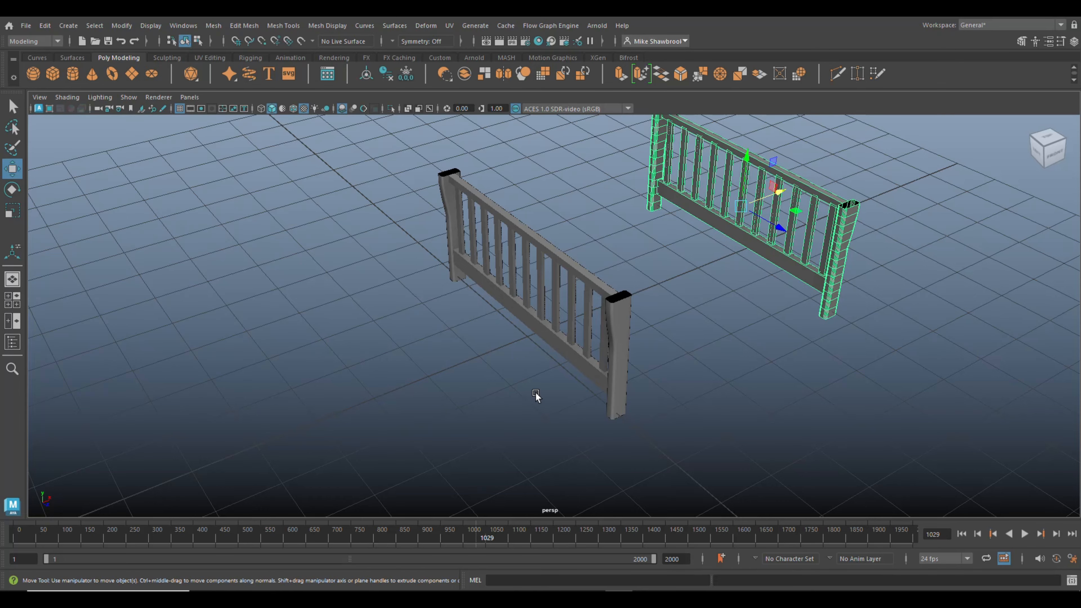
{"action": "left_click_drag", "start_coordinate": [535, 393], "coordinate": [477, 428], "text": "alt"}
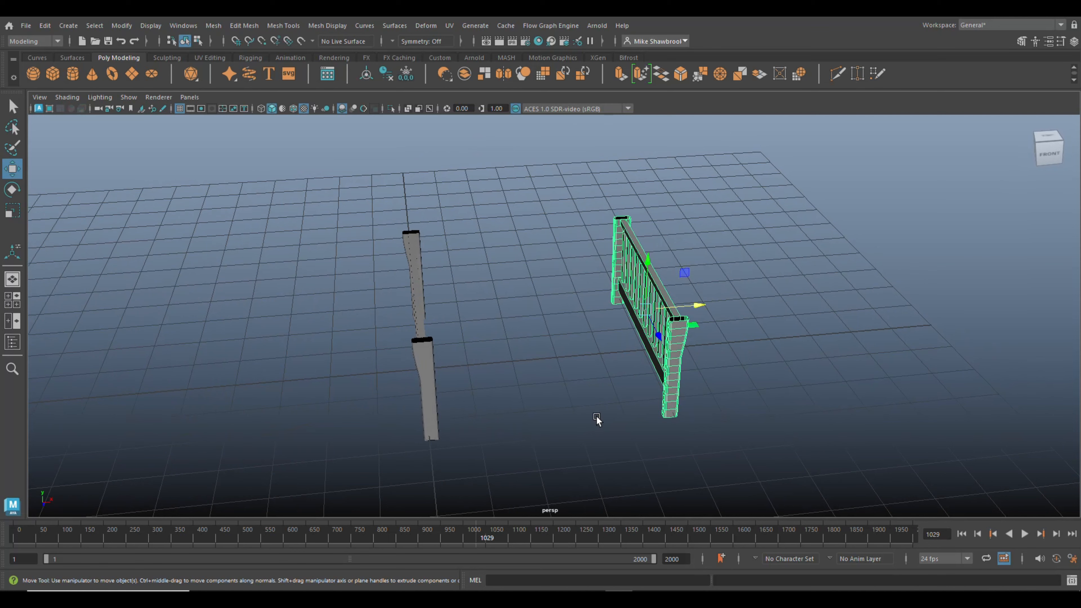
{"action": "left_click_drag", "start_coordinate": [620, 404], "coordinate": [660, 404], "text": "alt"}
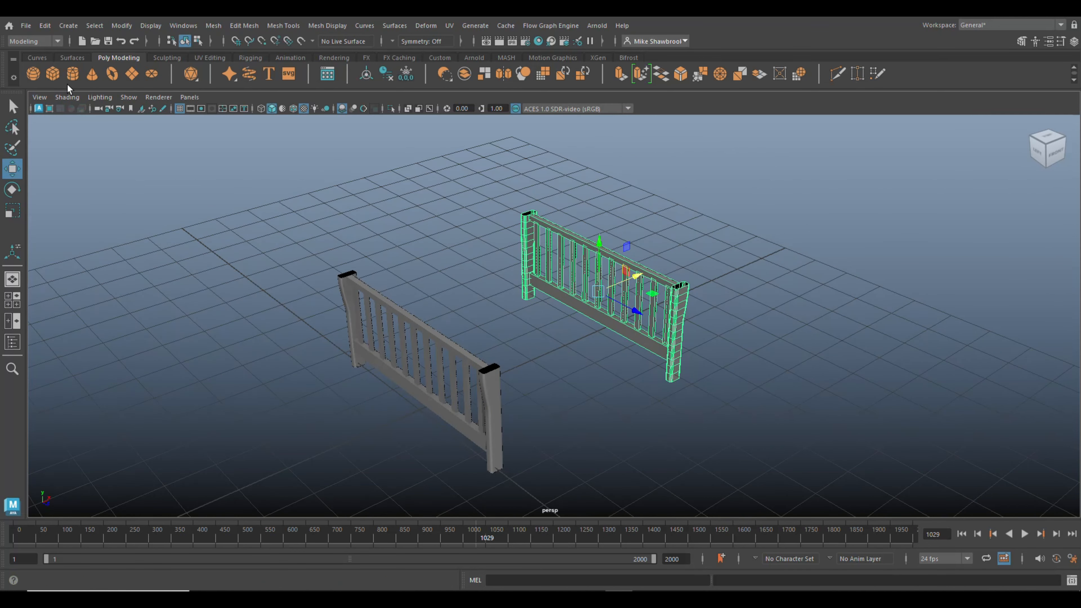
- Create a polygon cube, scale it into a thin wide slab, and move it about 2.46 along X towards the space between the panels
{"action": "left_click", "coordinate": [53, 73]}
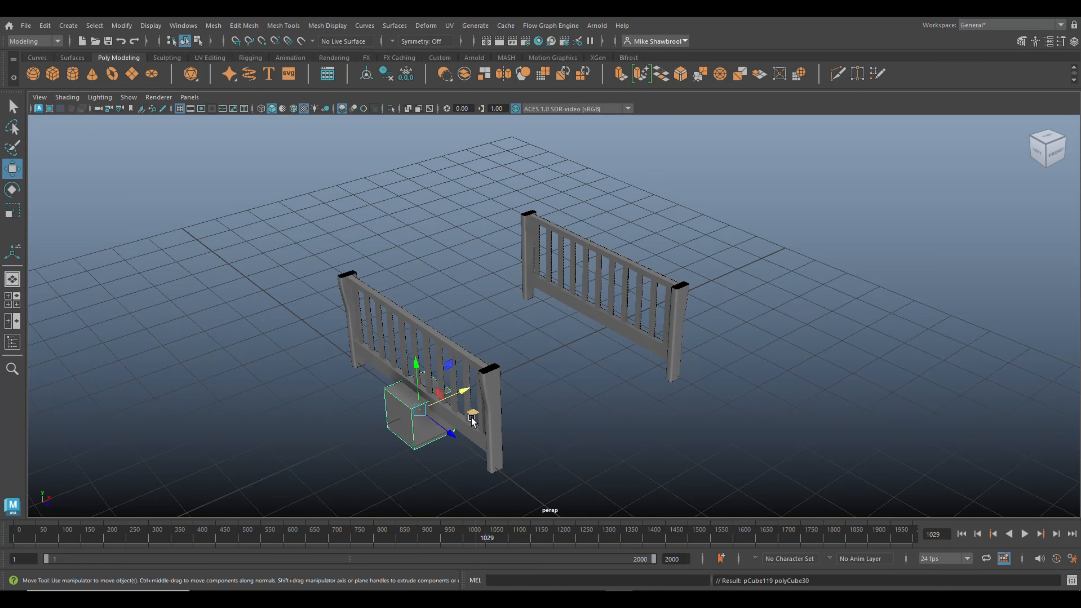
{"action": "key", "text": "r"}
{"action": "left_click_drag", "start_coordinate": [416, 374], "coordinate": [664, 356]}
{"action": "left_click_drag", "start_coordinate": [448, 432], "coordinate": [504, 499]}
{"action": "key", "text": "w"}
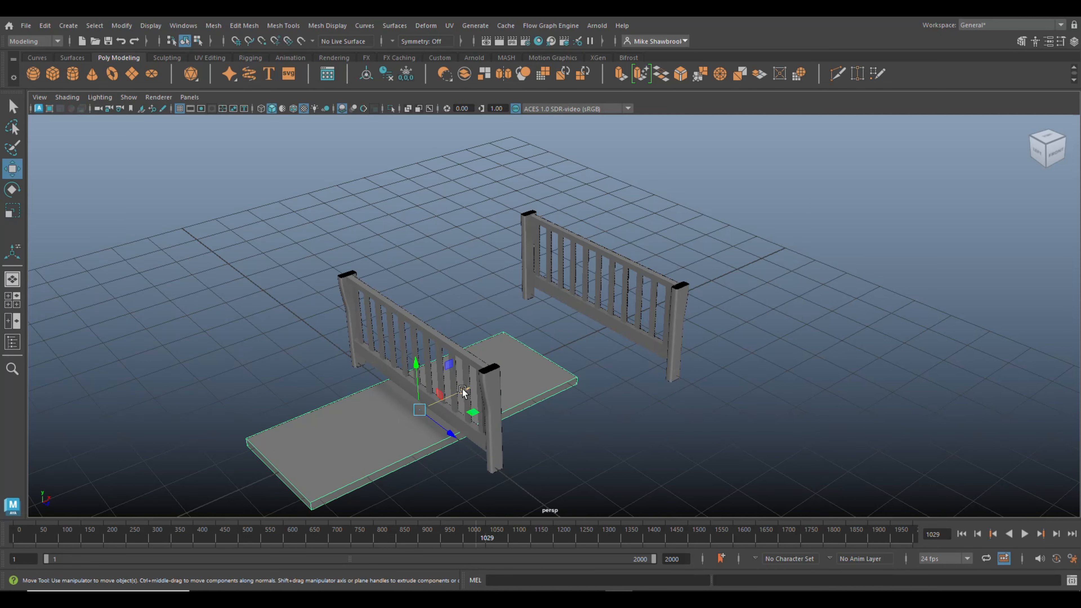
{"action": "left_click_drag", "start_coordinate": [460, 389], "coordinate": [492, 387]}
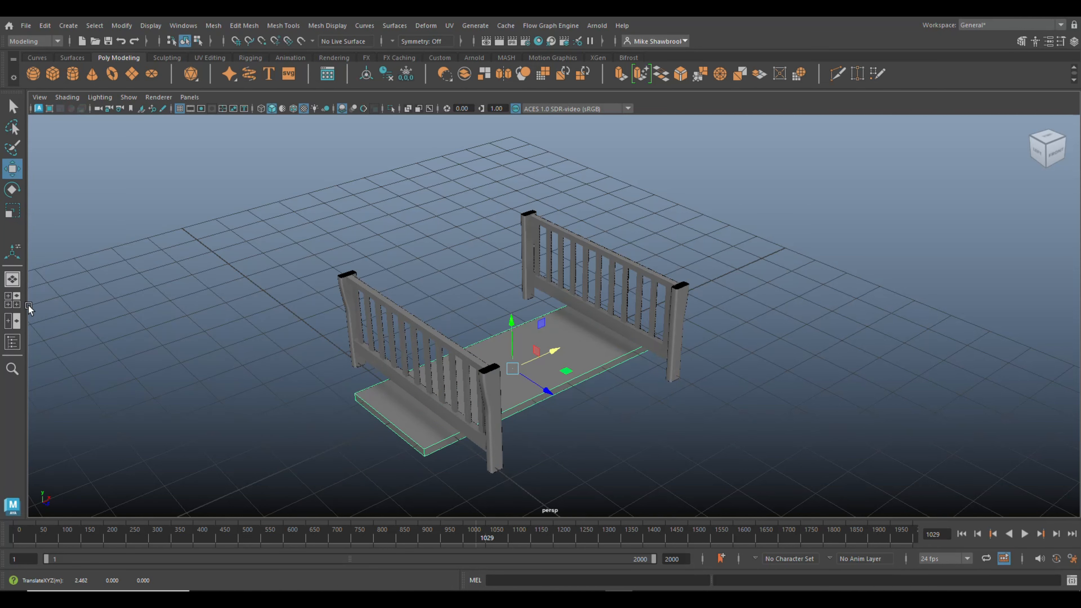
- In the top view, scale the slab along X to about 4.8 so it fits between the two panels
{"action": "left_click", "coordinate": [16, 303]}
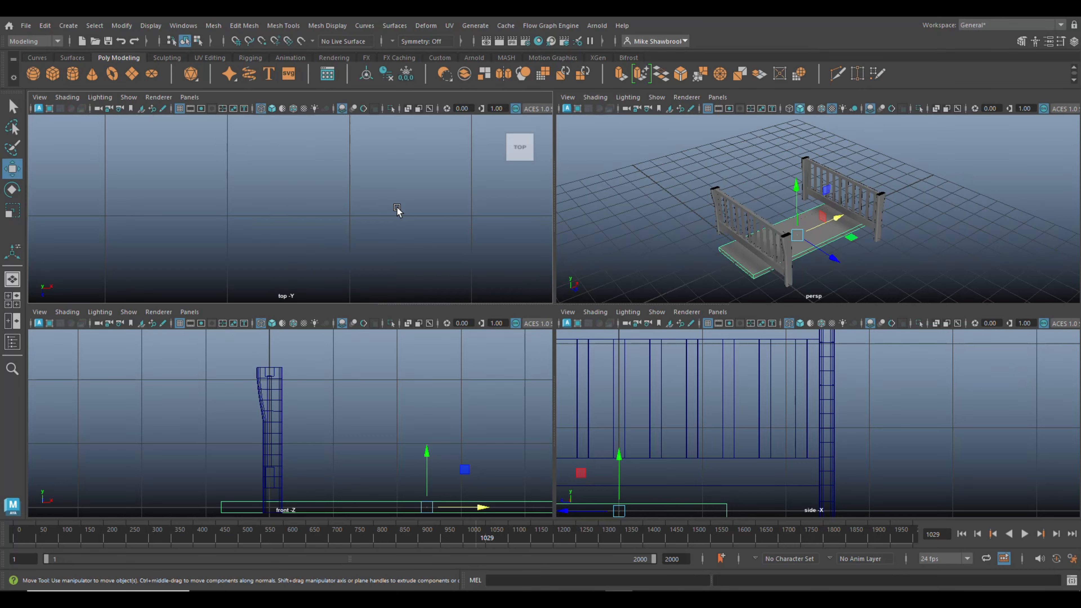
{"action": "key", "text": "space"}
{"action": "scroll", "coordinate": [397, 207], "scroll_direction": "down", "scroll_amount": 6}
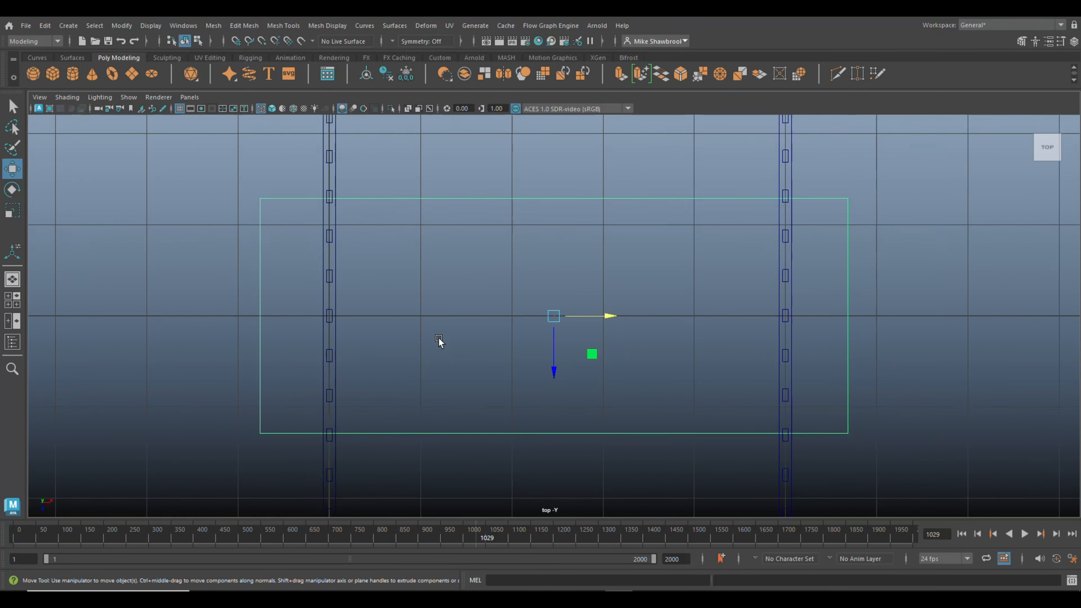
{"action": "scroll", "coordinate": [438, 338], "scroll_direction": "down", "scroll_amount": 4}
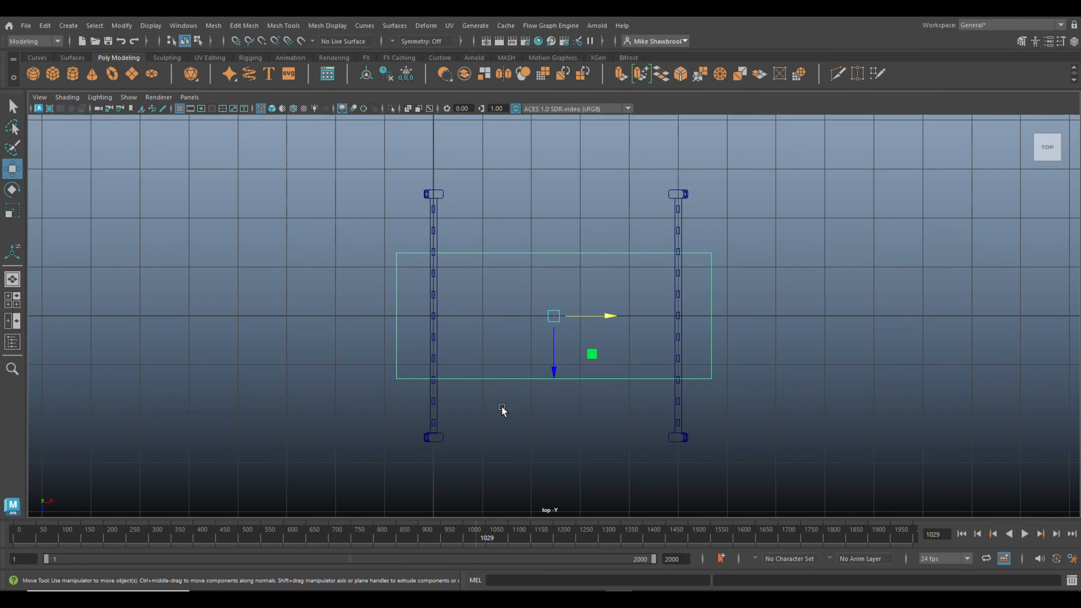
{"action": "key", "text": "r"}
{"action": "left_click_drag", "start_coordinate": [609, 317], "coordinate": [593, 321]}
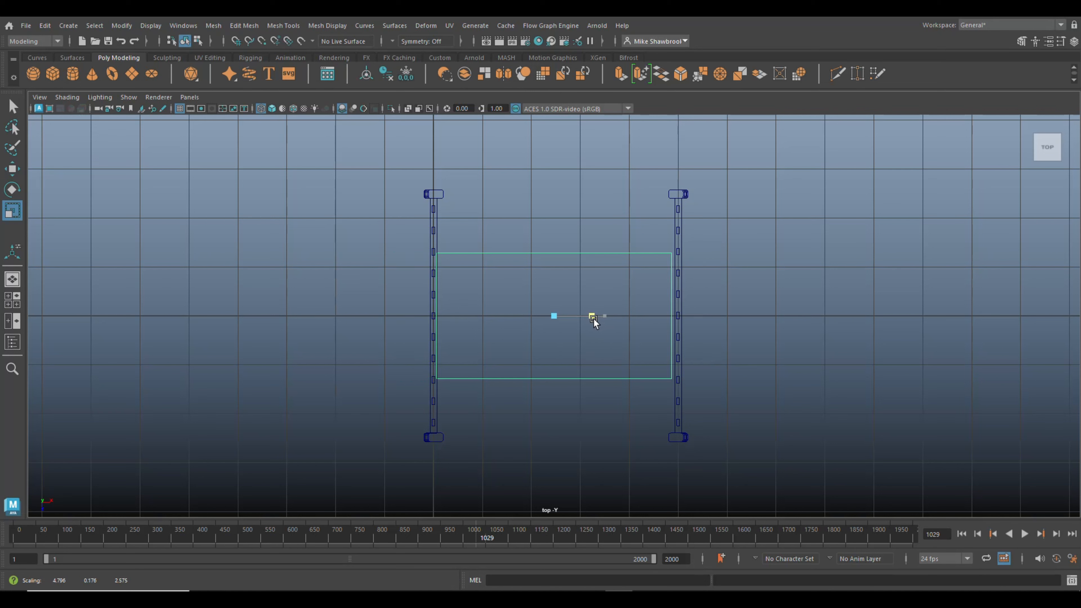
{"action": "scroll", "coordinate": [420, 218], "scroll_direction": "up", "scroll_amount": 2}
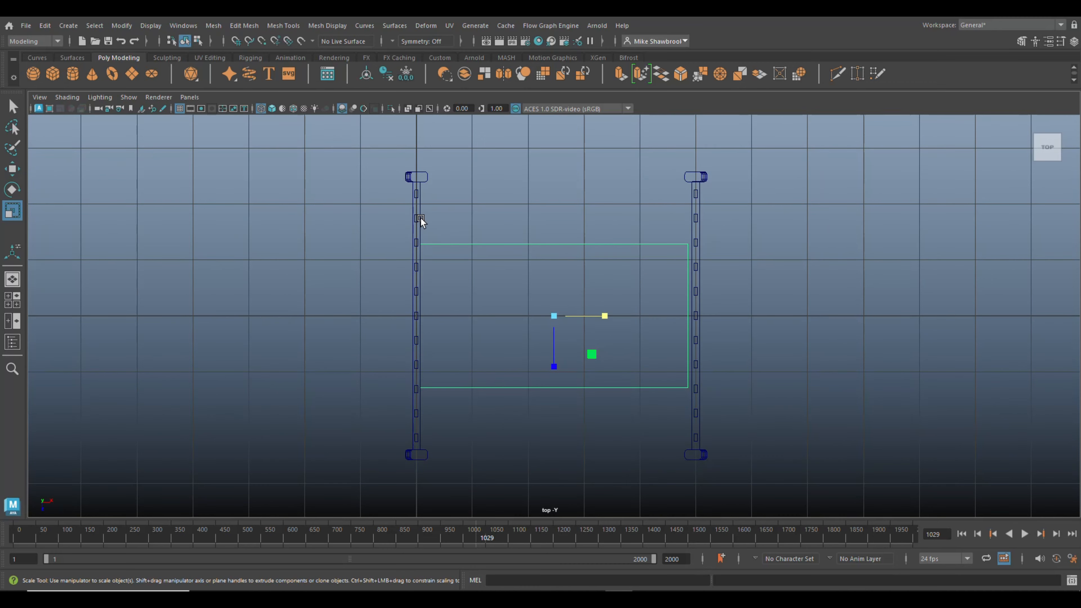
- Select both slatted panels and combine them into a single mesh
{"action": "left_click", "coordinate": [416, 212]}
{"action": "left_click", "coordinate": [693, 218], "text": "shift"}
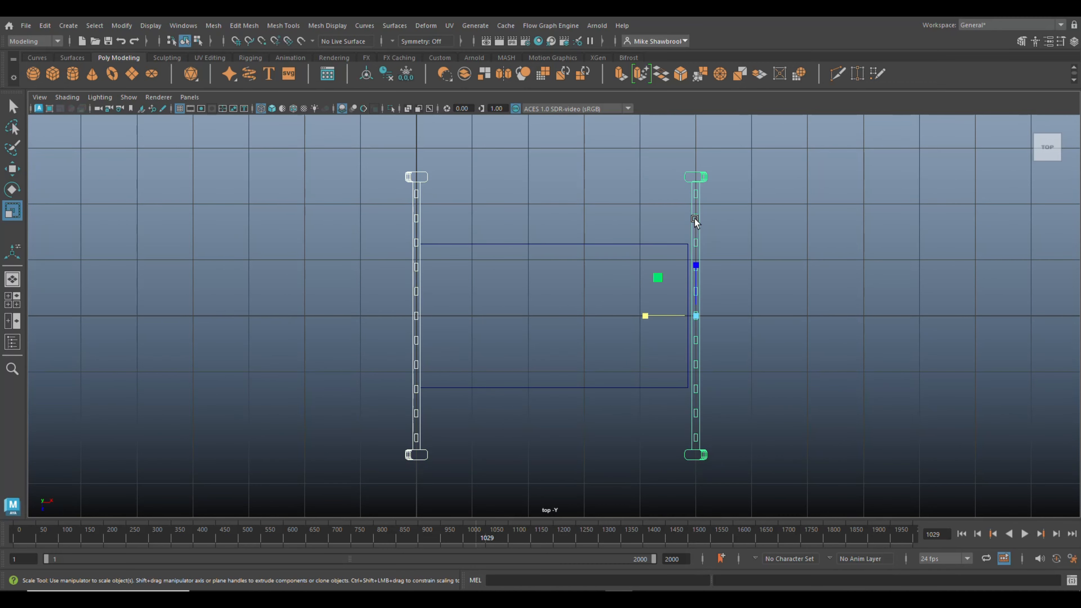
{"action": "left_click", "coordinate": [214, 26]}
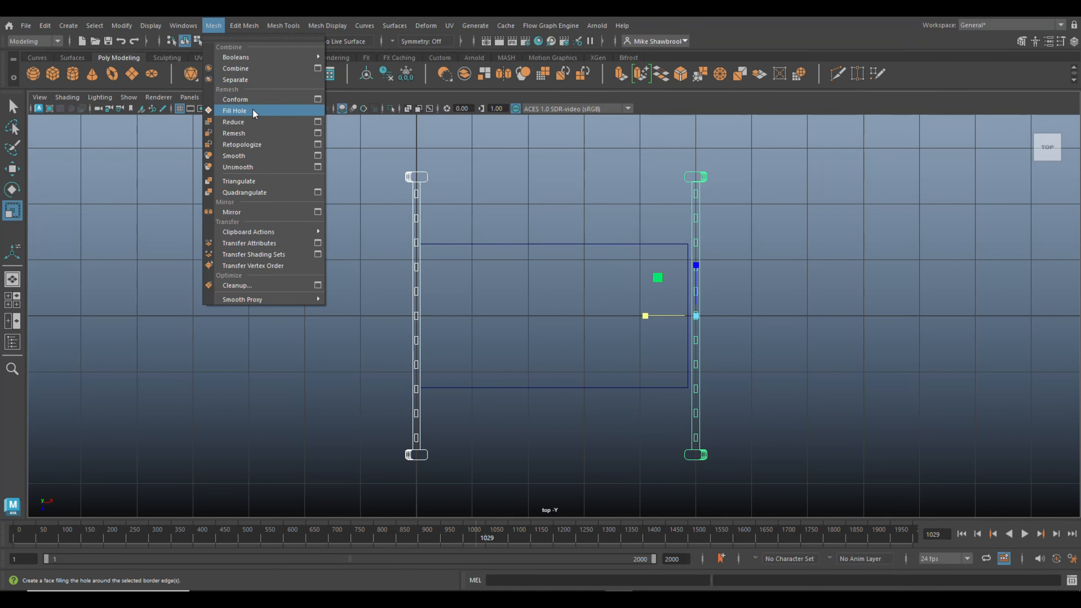
{"action": "left_click", "coordinate": [258, 69]}
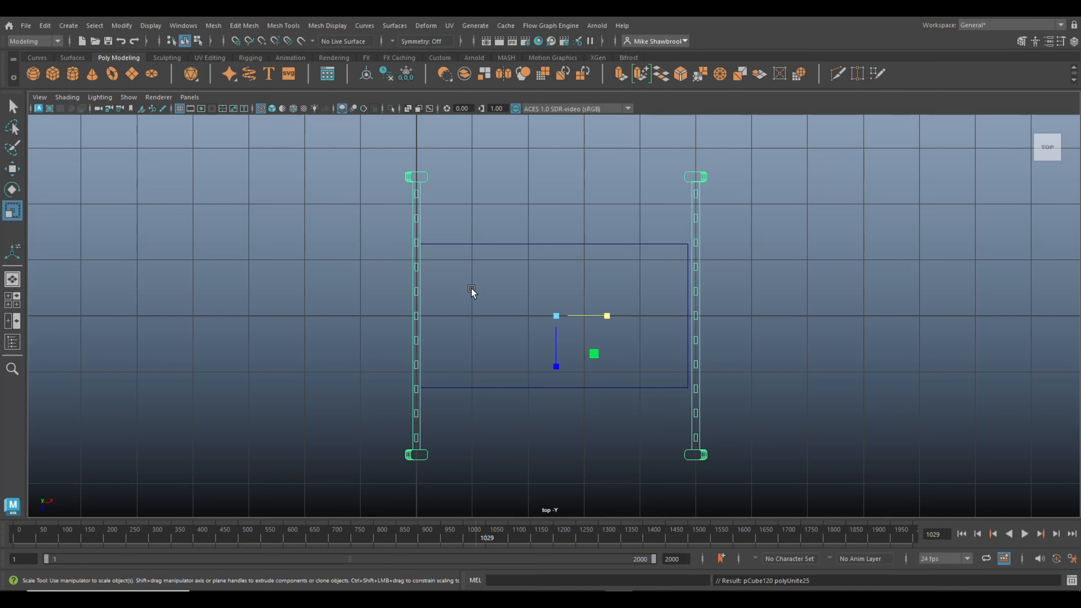
- With grid snapping, move the combined panels and the slab along X to centre both on the world origin
{"action": "key", "text": "w"}
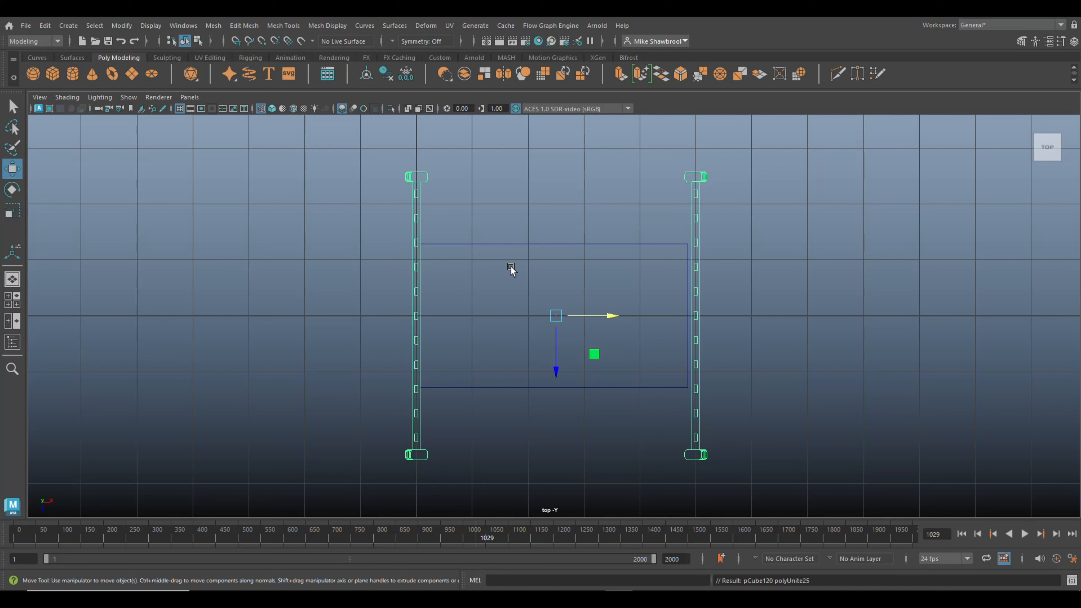
{"action": "left_click_drag", "start_coordinate": [604, 316], "coordinate": [465, 318]}
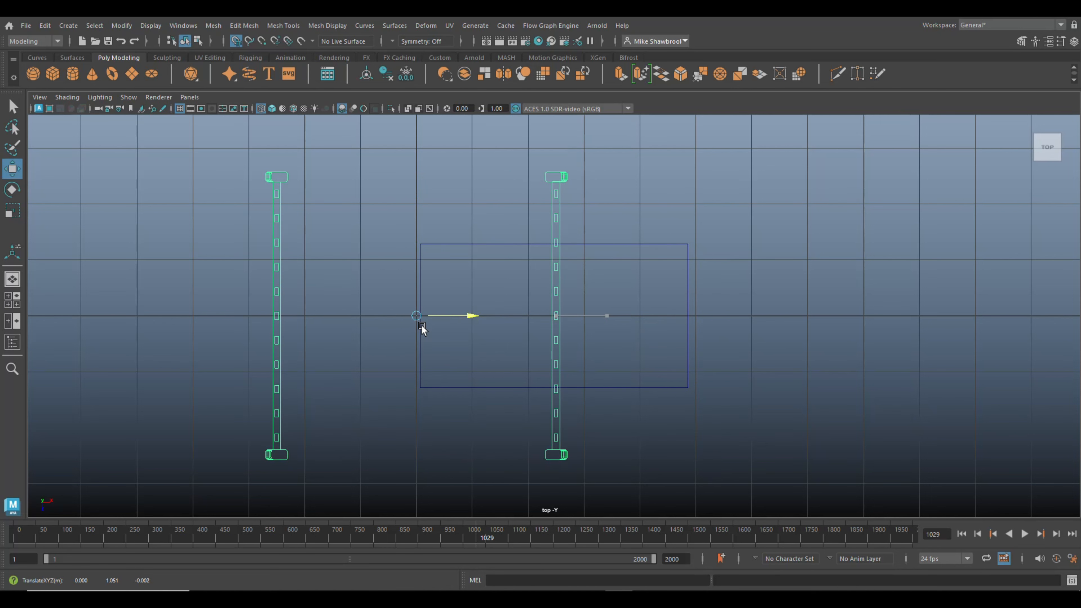
{"action": "left_click", "coordinate": [499, 243]}
{"action": "key", "text": "x"}
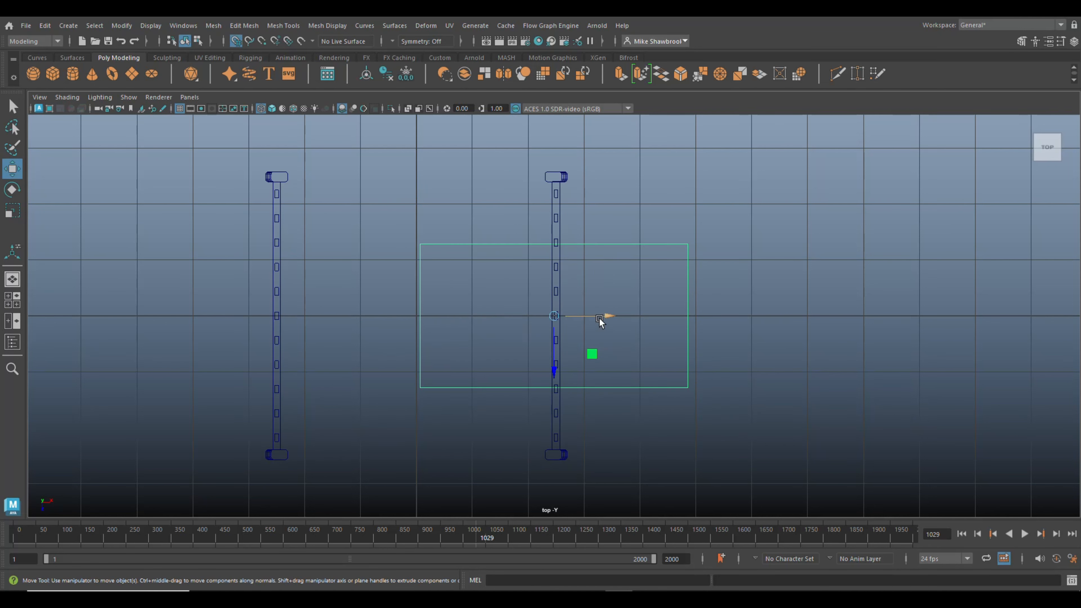
{"action": "left_click_drag", "start_coordinate": [602, 317], "coordinate": [411, 324]}
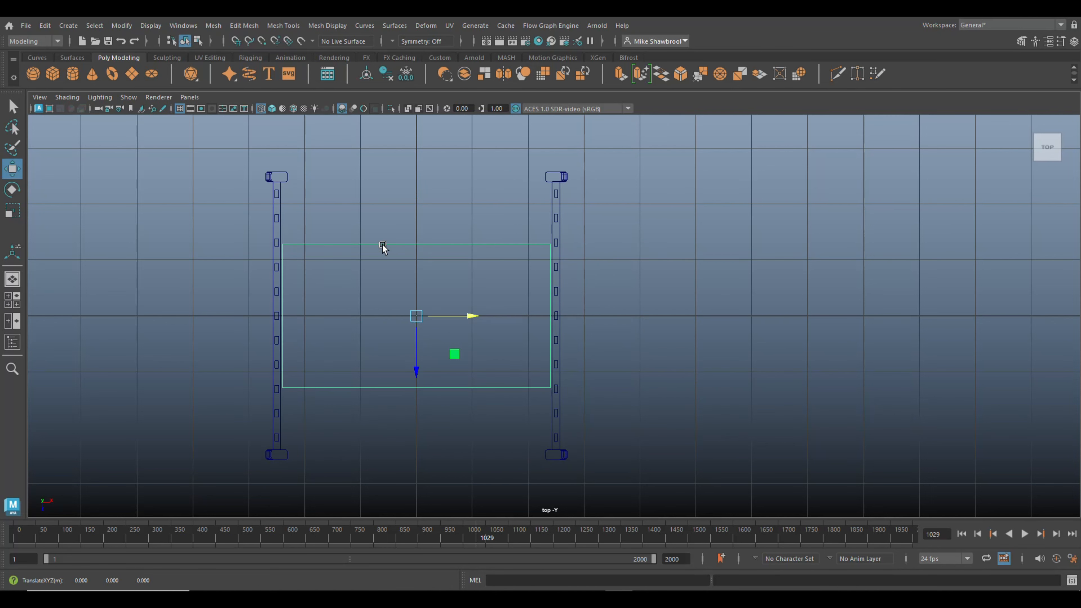
- Scale the slab slightly wider along X so its ends reach into the panels, and return to the perspective view
{"action": "key", "text": "r"}
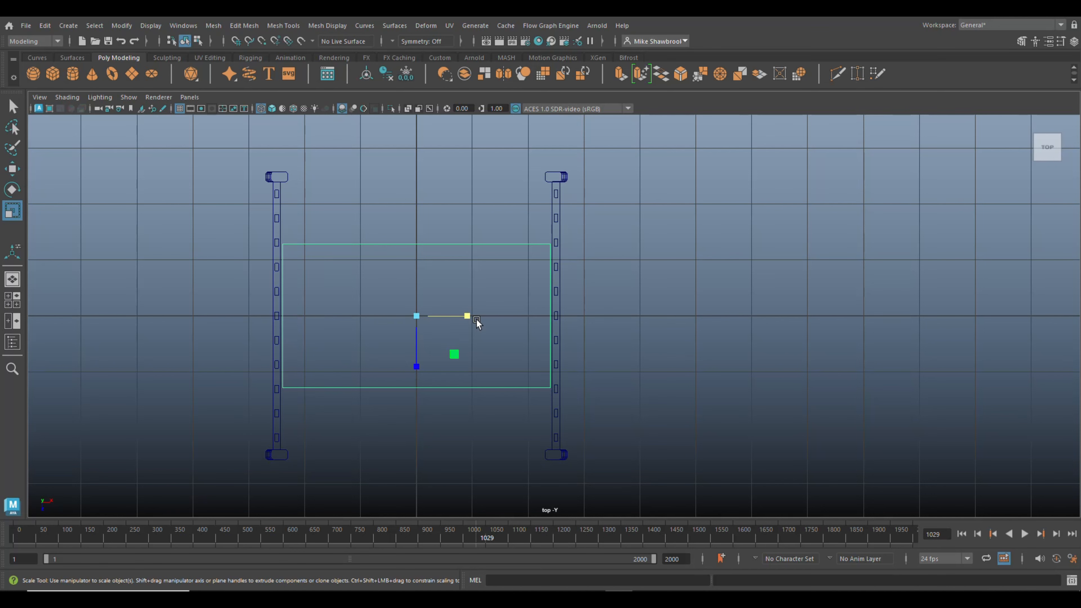
{"action": "left_click_drag", "start_coordinate": [472, 315], "coordinate": [472, 315]}
{"action": "left_click", "coordinate": [18, 300]}
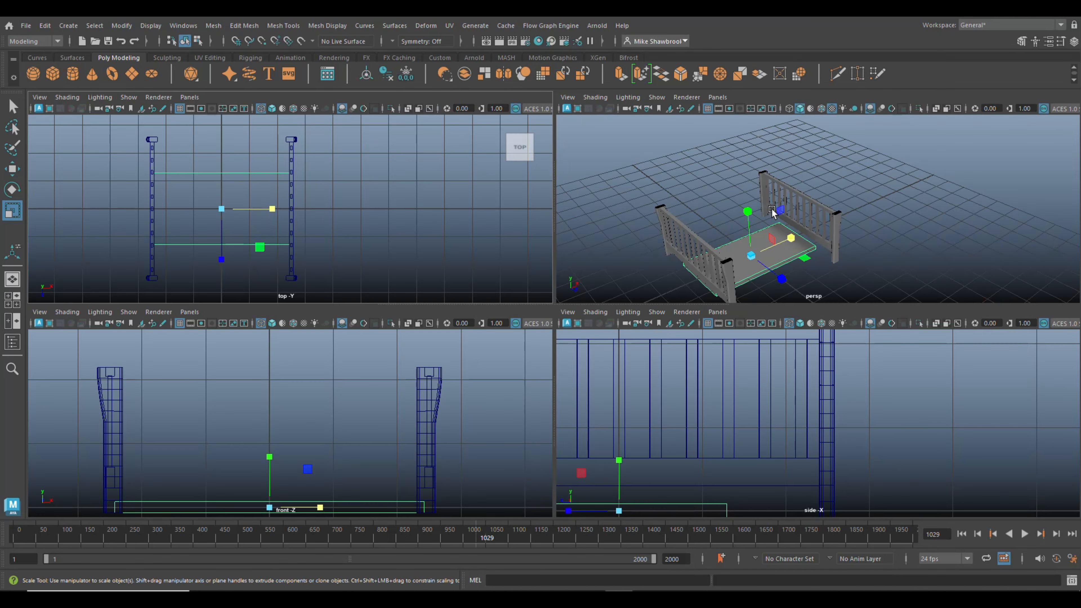
{"action": "key", "text": "space"}
{"action": "key", "text": "f"}
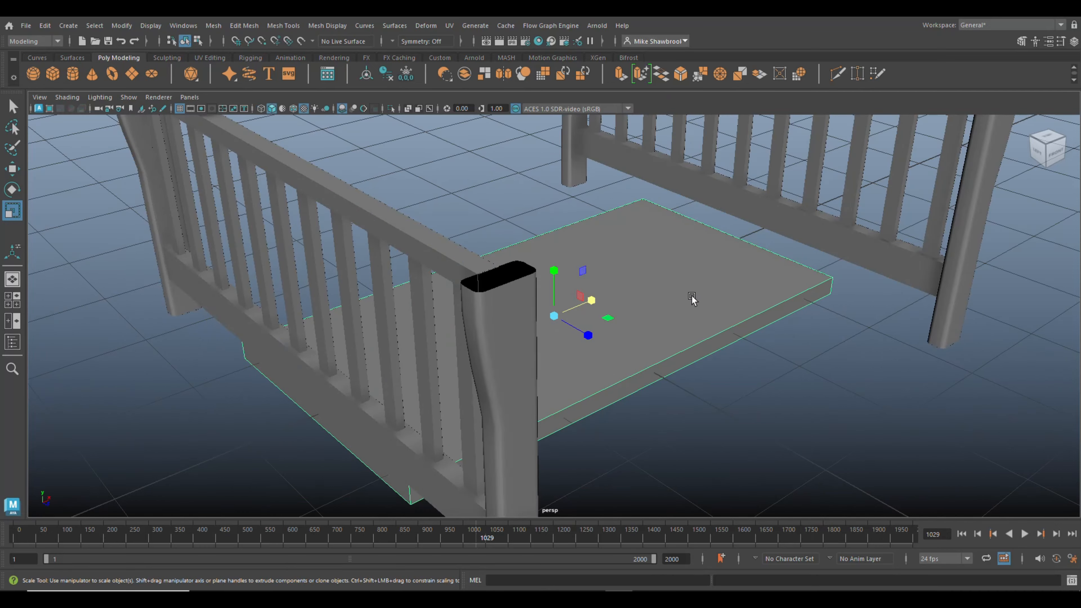
- Delete the slab's two end faces that point towards the slatted panels
{"action": "left_click_drag", "start_coordinate": [680, 309], "coordinate": [695, 293], "text": "alt"}
{"action": "right_click_drag", "start_coordinate": [495, 367], "coordinate": [496, 310]}
{"action": "left_click", "coordinate": [506, 373]}
{"action": "key", "text": "Delete"}
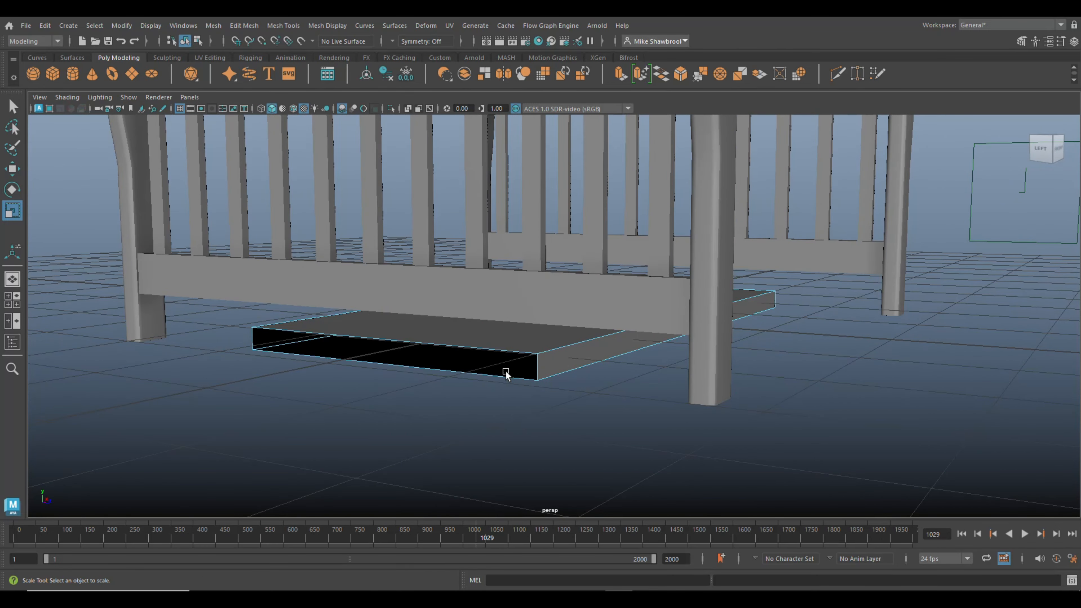
{"action": "left_click_drag", "start_coordinate": [774, 394], "coordinate": [599, 390], "text": "alt"}
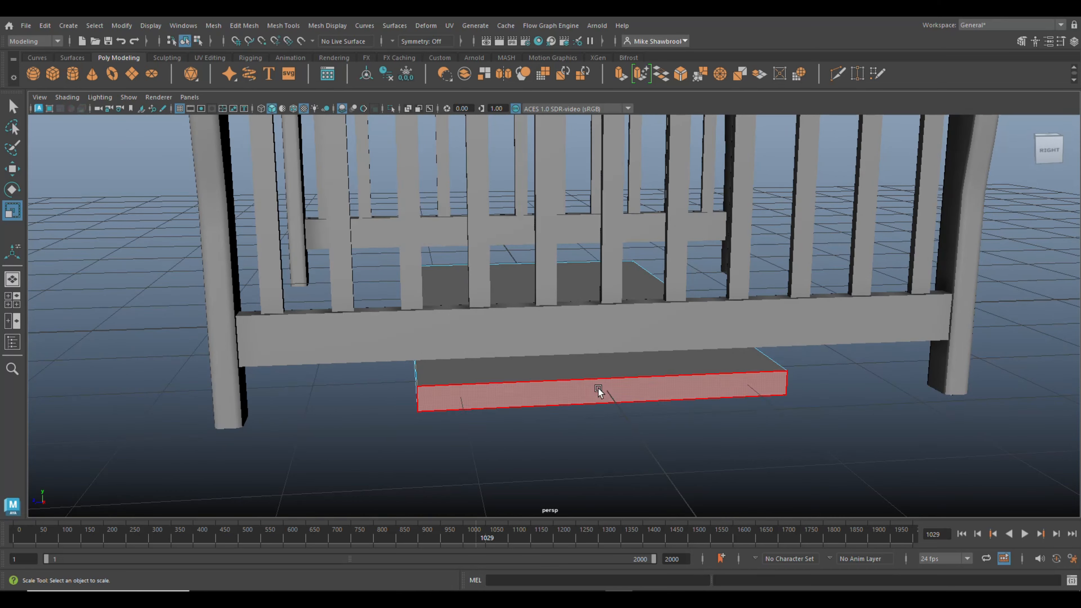
{"action": "left_click", "coordinate": [600, 392]}
{"action": "key", "text": "Delete"}
{"action": "right_click_drag", "start_coordinate": [598, 393], "coordinate": [546, 393], "text": "alt"}
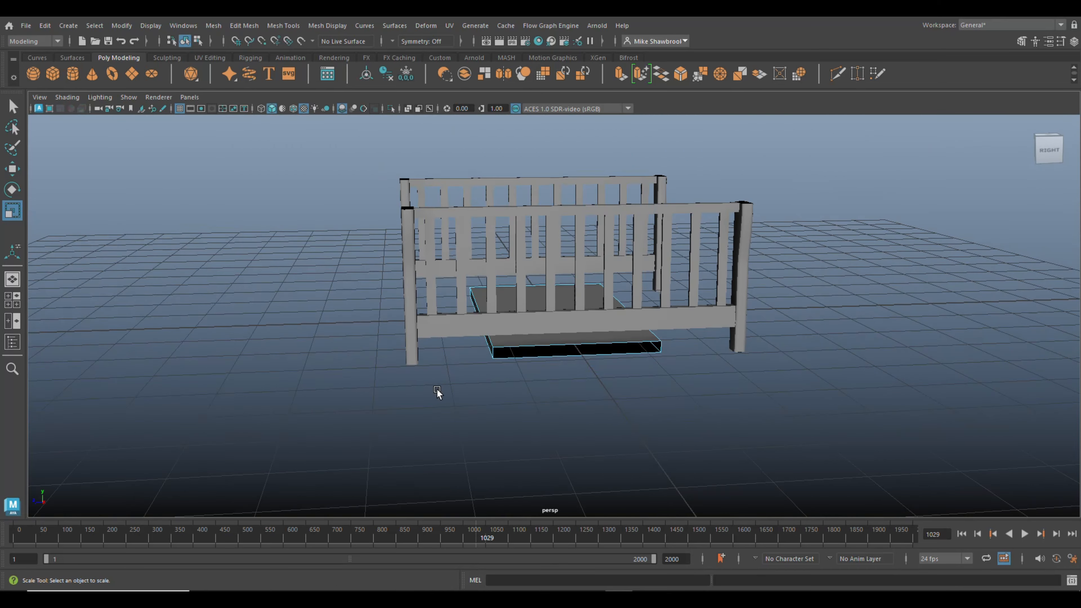
- Return the slab to object selection and raise it about 0.425 along Y to the height of the panels' lower rails
{"action": "left_click_drag", "start_coordinate": [435, 389], "coordinate": [549, 399], "text": "alt"}
{"action": "right_click_drag", "start_coordinate": [566, 268], "coordinate": [615, 251]}
{"action": "left_click_drag", "start_coordinate": [591, 365], "coordinate": [597, 359], "text": "alt"}
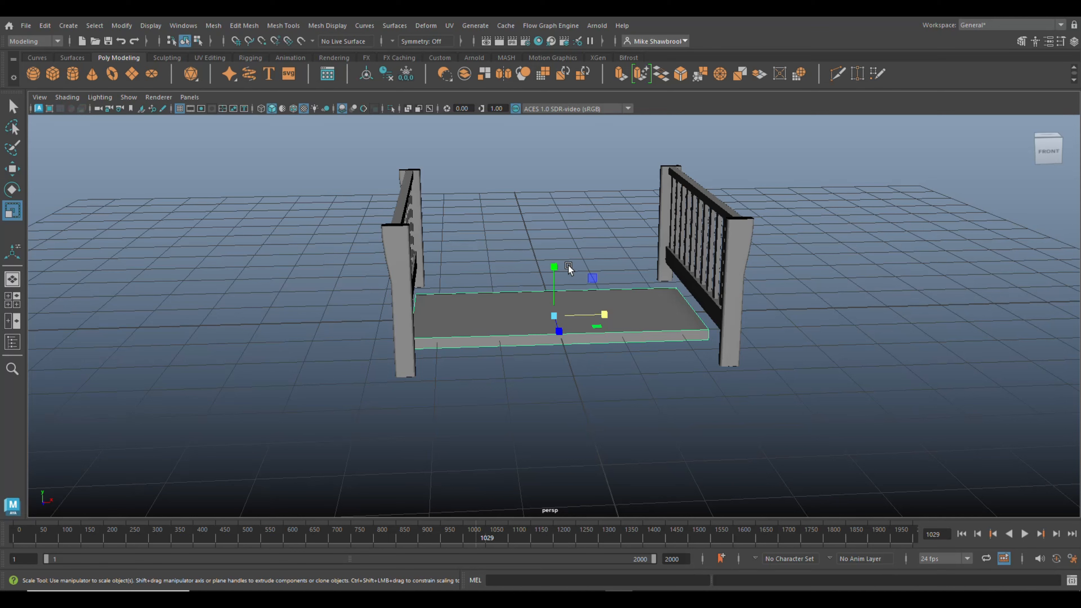
{"action": "key", "text": "w"}
{"action": "left_click_drag", "start_coordinate": [552, 265], "coordinate": [558, 241]}
{"action": "key", "text": "f"}
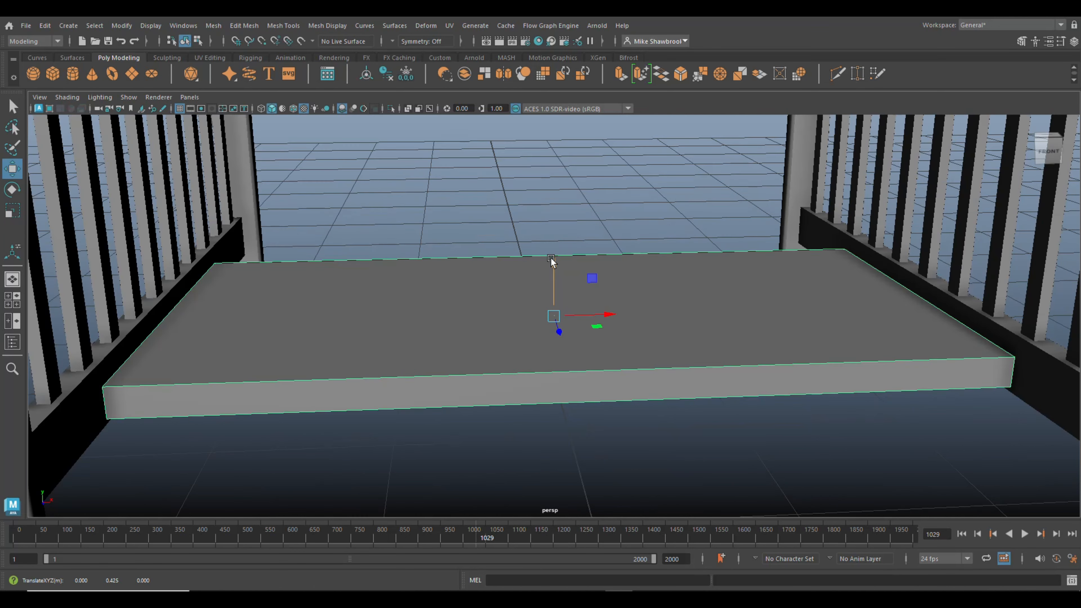
- Bevel the slab's long edges with a fraction of 0.5 and 3 segments
{"action": "left_click_drag", "start_coordinate": [564, 278], "coordinate": [557, 255], "text": "alt"}
{"action": "left_click", "coordinate": [545, 382]}
{"action": "left_click_drag", "start_coordinate": [549, 399], "coordinate": [557, 423], "text": "alt"}
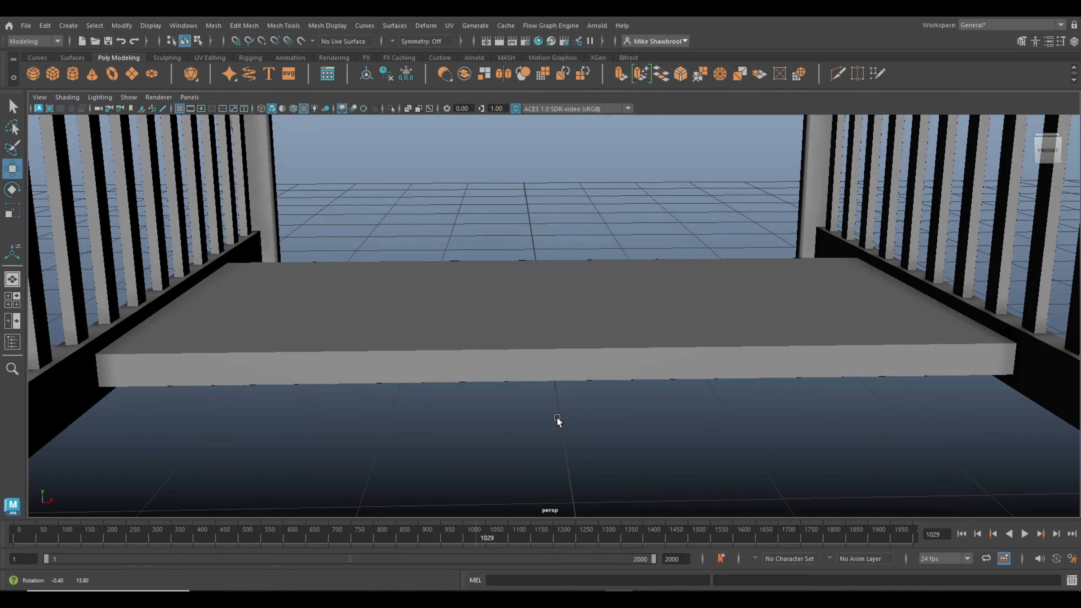
{"action": "left_click", "coordinate": [580, 308]}
{"action": "right_click_drag", "start_coordinate": [631, 248], "coordinate": [632, 222]}
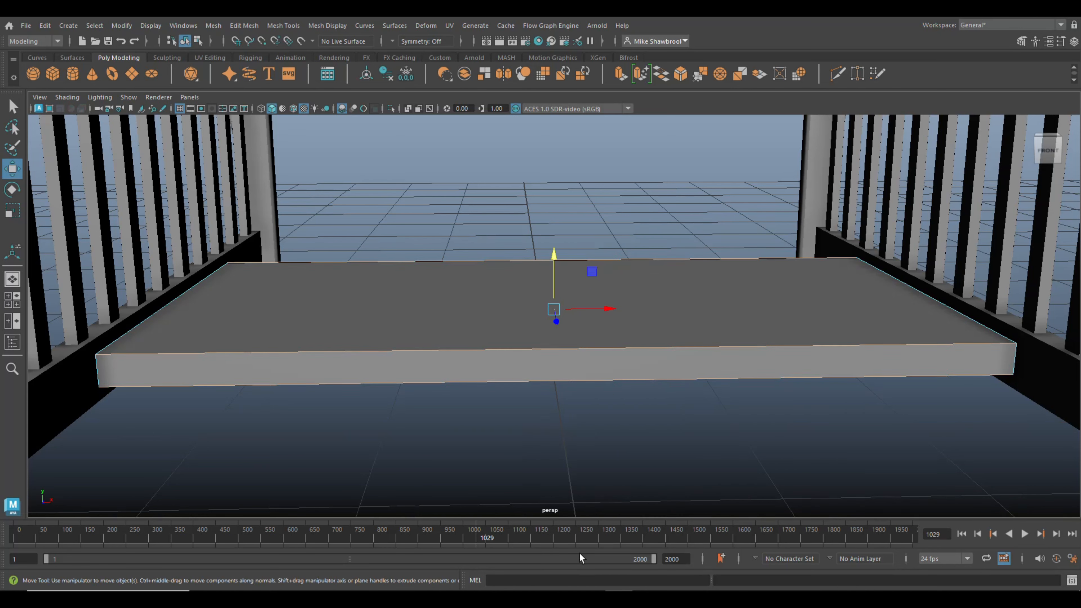
{"action": "key", "text": "ctrl+b"}
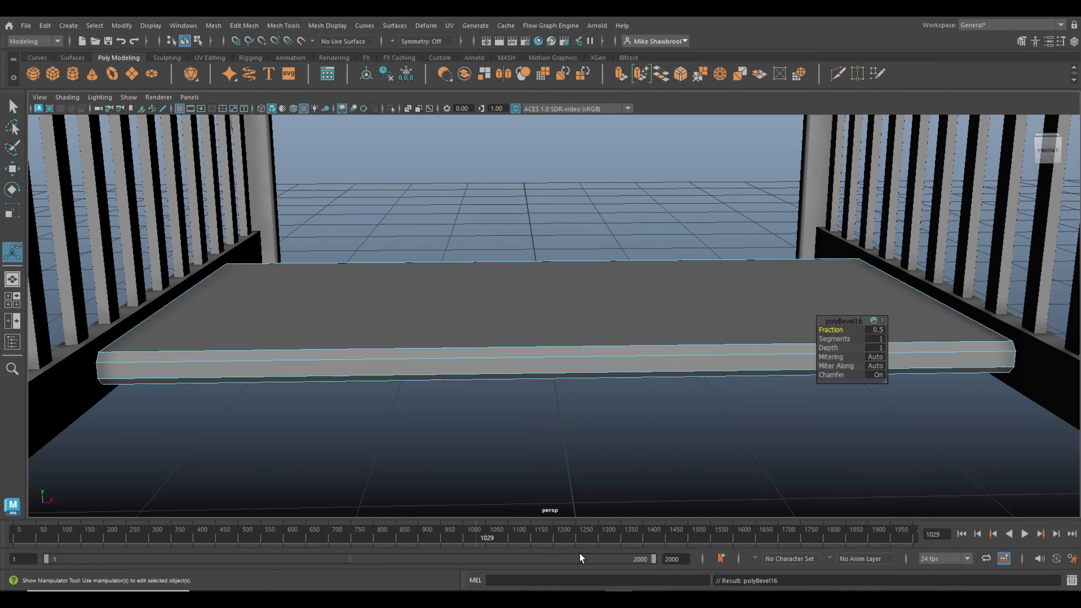
{"action": "left_click", "coordinate": [881, 339]}
{"action": "type", "text": "3"}
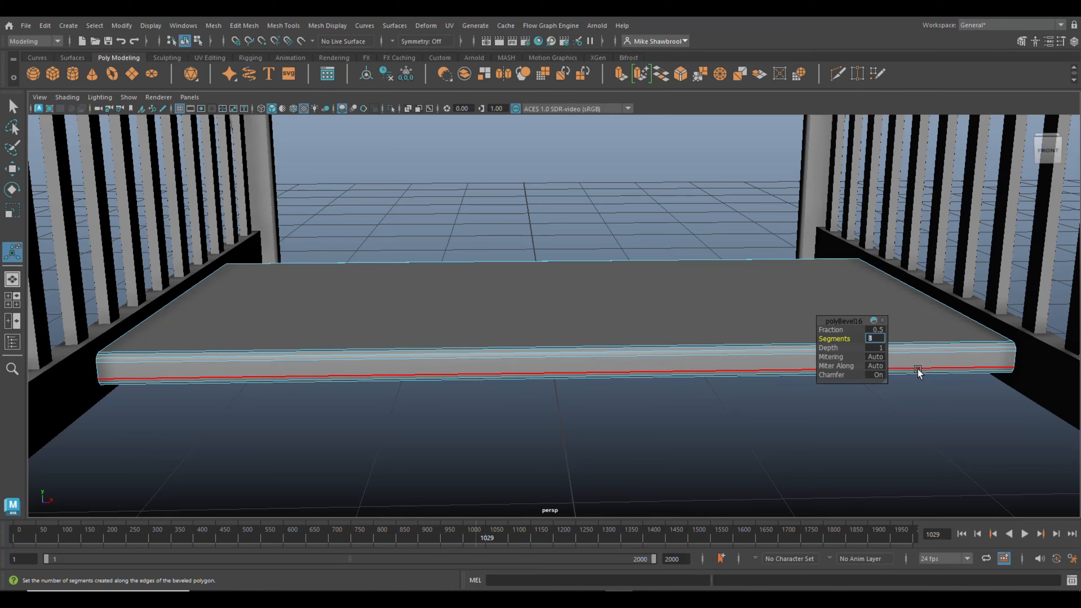
{"action": "scroll", "coordinate": [564, 450], "scroll_direction": "down", "scroll_amount": 10}
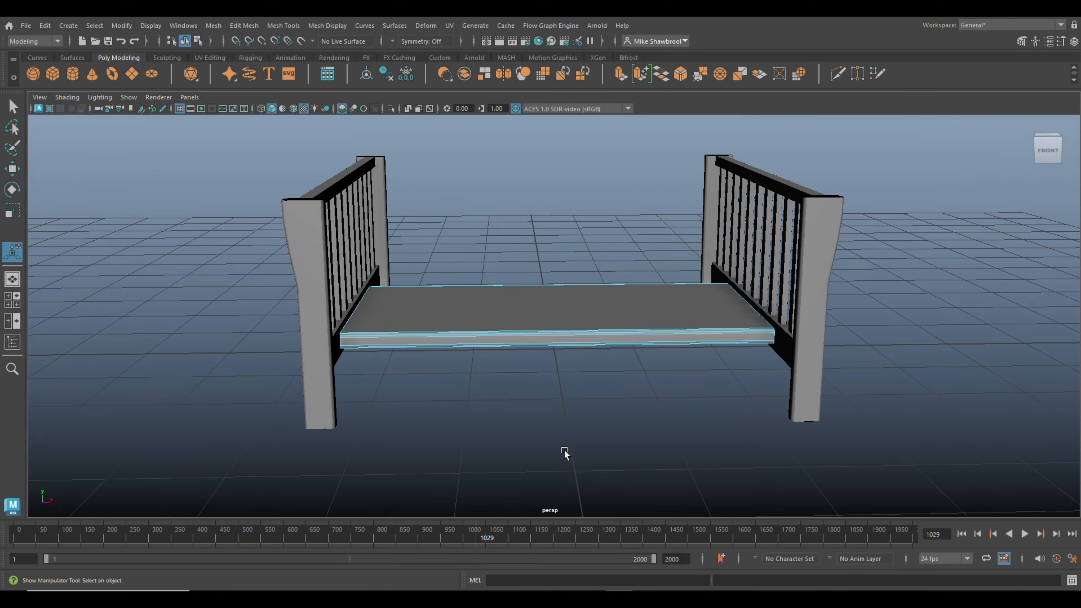
- Add a cube and scale it uniformly to about 5.97 so it overhangs both end panels in plan
{"action": "mouse_move", "coordinate": [565, 450]}
{"action": "left_mouse_down", "text": "alt"}
{"action": "mouse_move", "coordinate": [606, 438]}
{"action": "mouse_move", "coordinate": [678, 446]}
{"action": "mouse_move", "coordinate": [699, 420]}
{"action": "mouse_move", "coordinate": [598, 423]}
{"action": "mouse_move", "coordinate": [568, 446]}
{"action": "mouse_move", "coordinate": [572, 461]}
{"action": "mouse_move", "coordinate": [586, 437]}
{"action": "mouse_move", "coordinate": [575, 441]}
{"action": "mouse_move", "coordinate": [576, 464]}
{"action": "left_mouse_up", "text": "alt"}
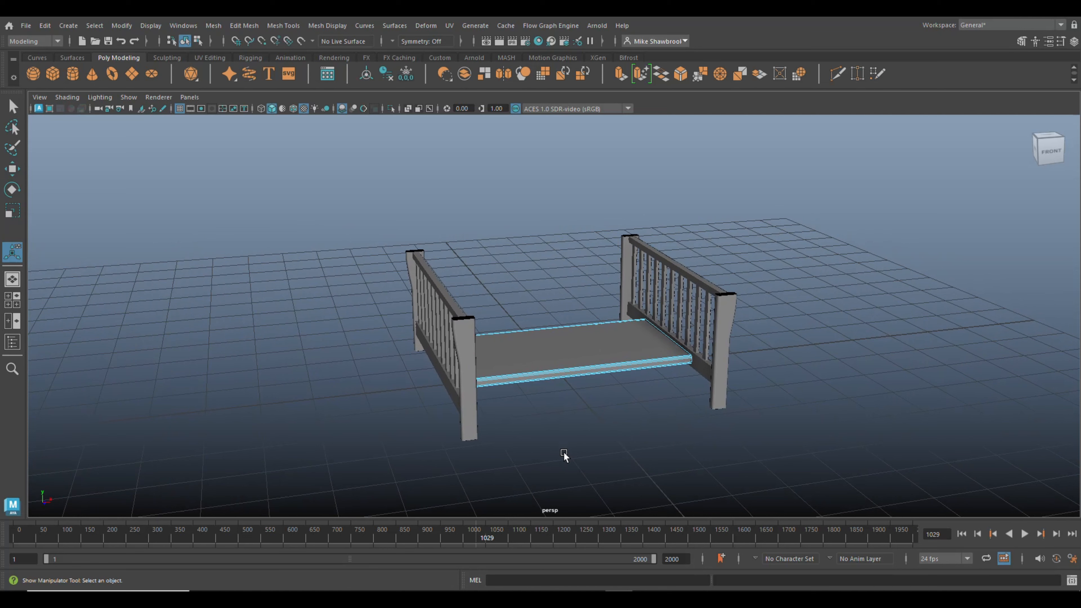
{"action": "left_click", "coordinate": [52, 73]}
{"action": "key", "text": "r"}
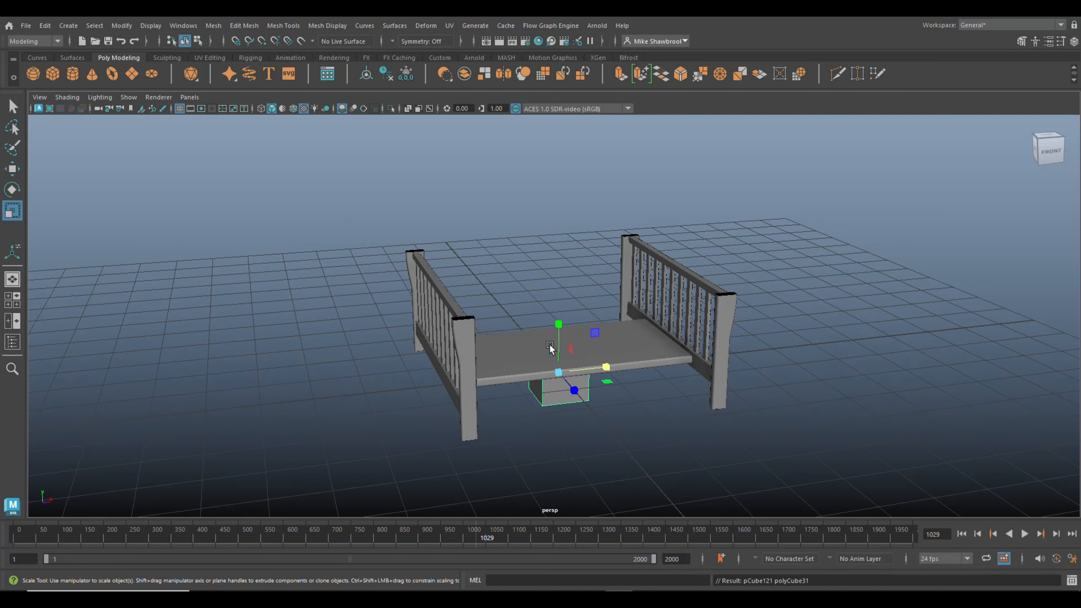
{"action": "left_click_drag", "start_coordinate": [559, 371], "coordinate": [747, 414]}
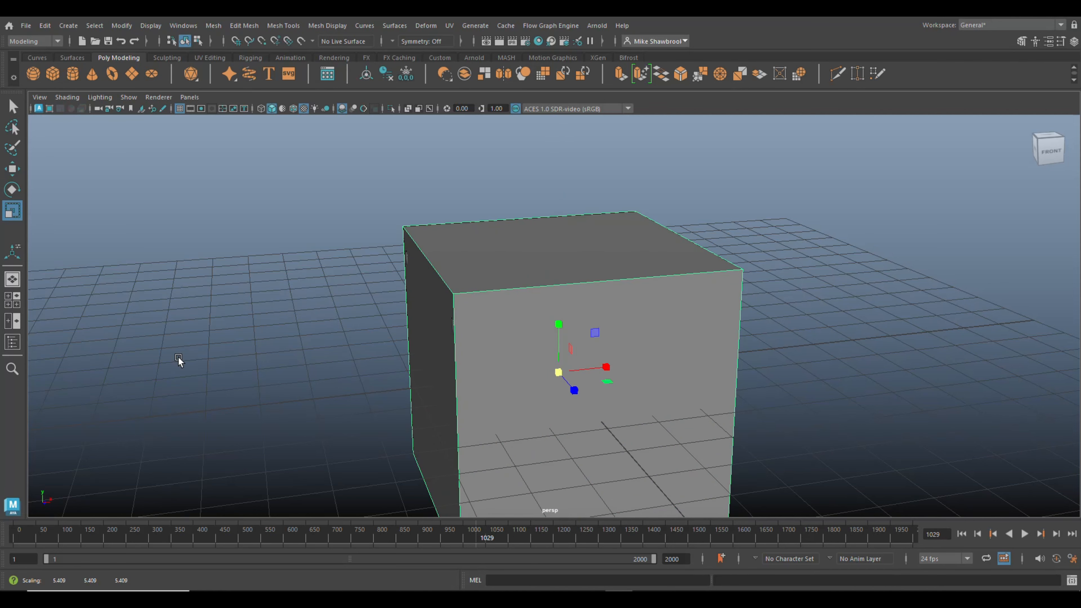
{"action": "left_click", "coordinate": [12, 300]}
{"action": "key", "text": "space"}
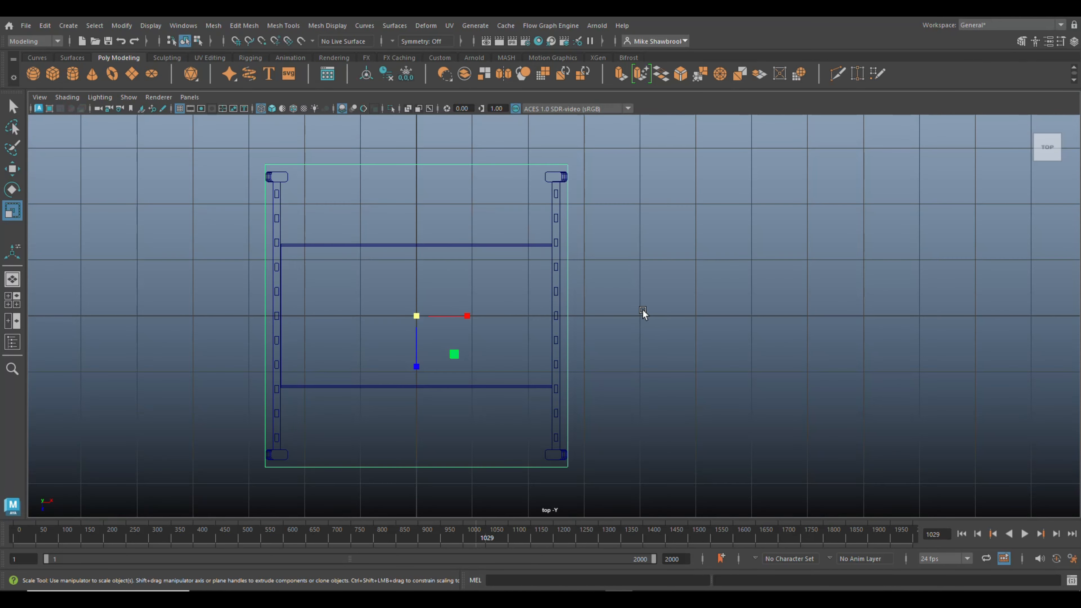
{"action": "left_click_drag", "start_coordinate": [417, 319], "coordinate": [444, 327]}
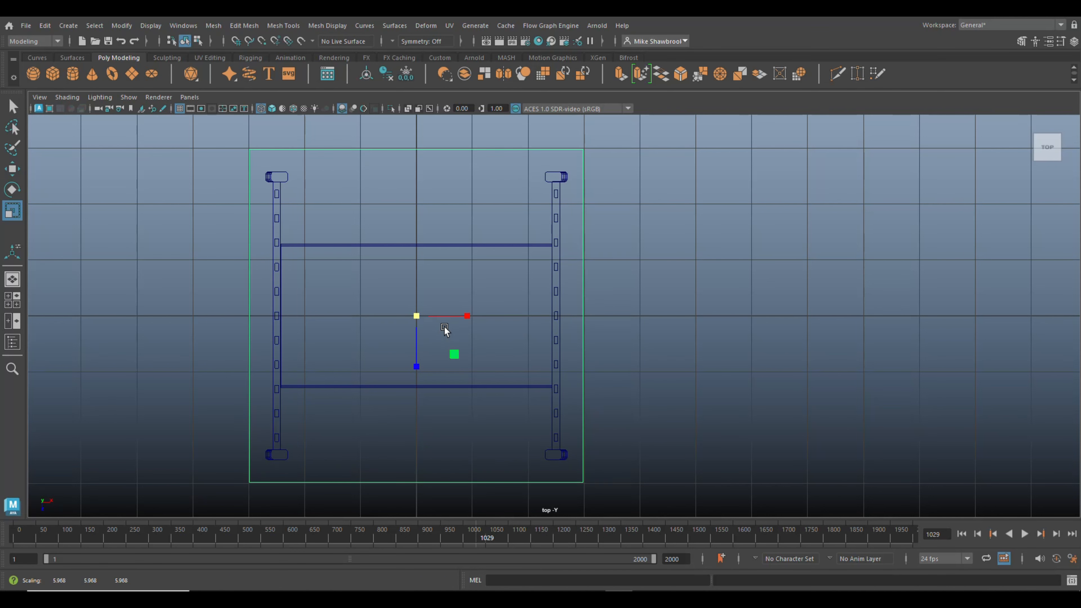
- Flatten the cube to a Y scale of about 0.2 and raise it about 2.3 along Y onto the panels' tops
{"action": "left_click", "coordinate": [12, 300]}
{"action": "key", "text": "space"}
{"action": "key", "text": "f"}
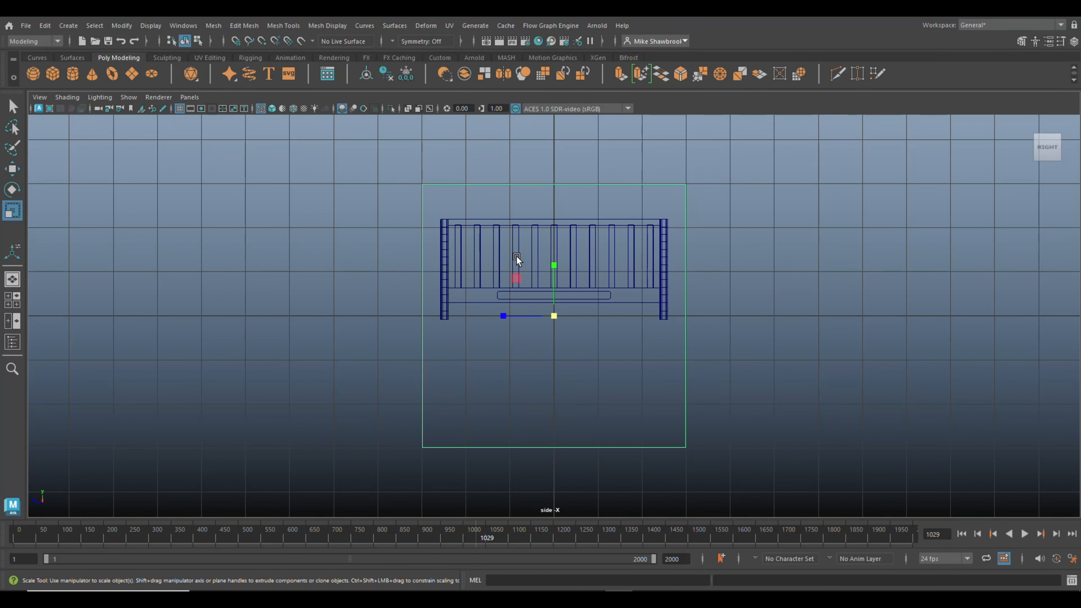
{"action": "left_click_drag", "start_coordinate": [552, 265], "coordinate": [551, 315]}
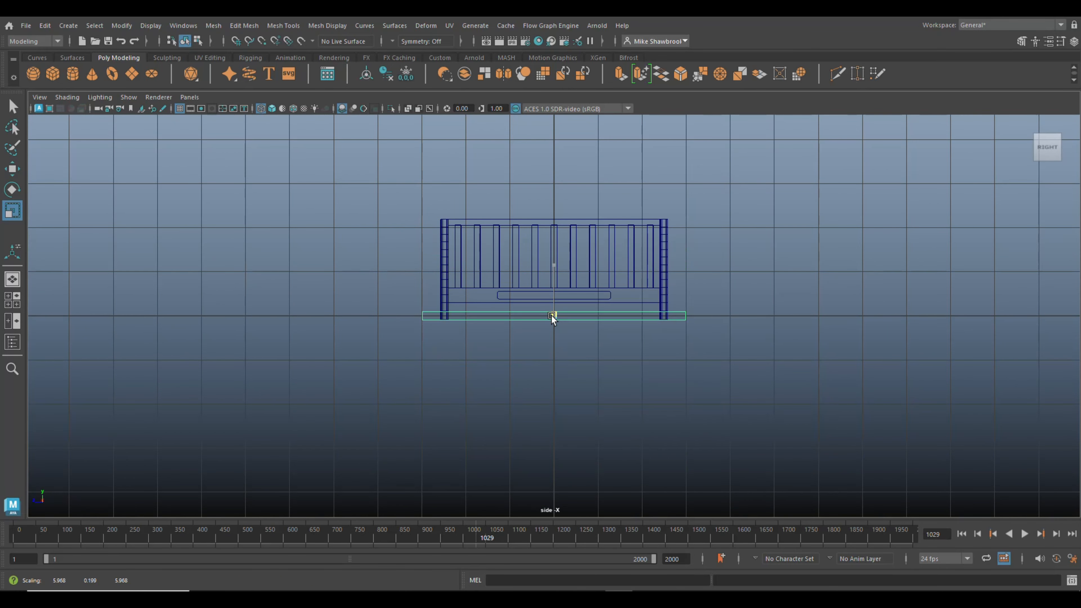
{"action": "key", "text": "w"}
{"action": "left_click_drag", "start_coordinate": [550, 268], "coordinate": [557, 163]}
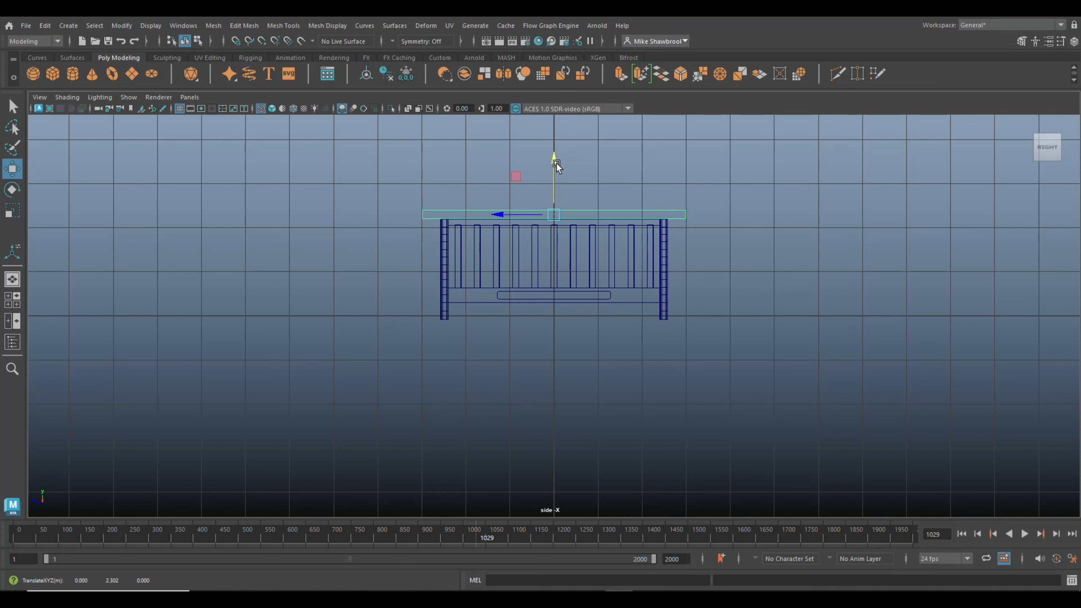
- Check the tabletop's overhang and centring over the end panels in the perspective and top views
{"action": "left_click", "coordinate": [12, 300]}
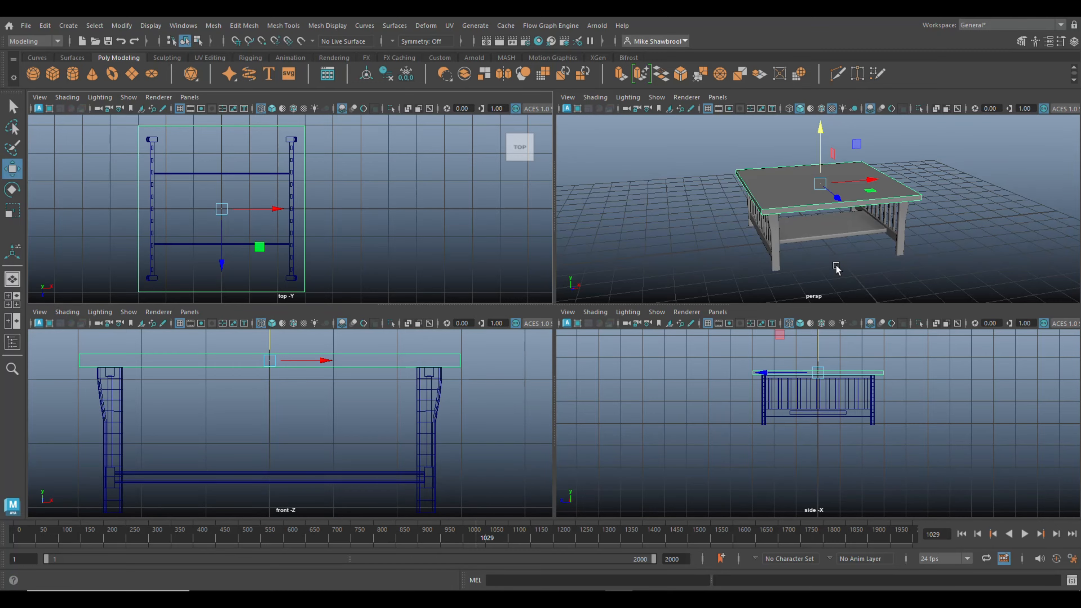
{"action": "key", "text": "space"}
{"action": "left_click_drag", "start_coordinate": [710, 444], "coordinate": [792, 447], "text": "alt"}
{"action": "left_click", "coordinate": [12, 300]}
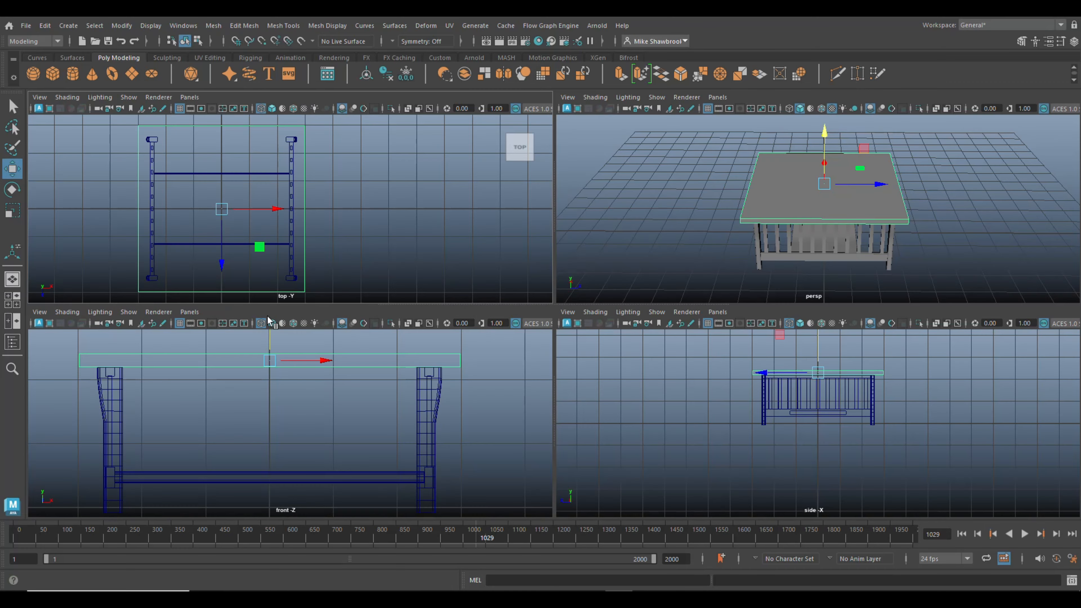
{"action": "key", "text": "space"}
{"action": "scroll", "coordinate": [553, 315], "scroll_direction": "down", "scroll_amount": 2}
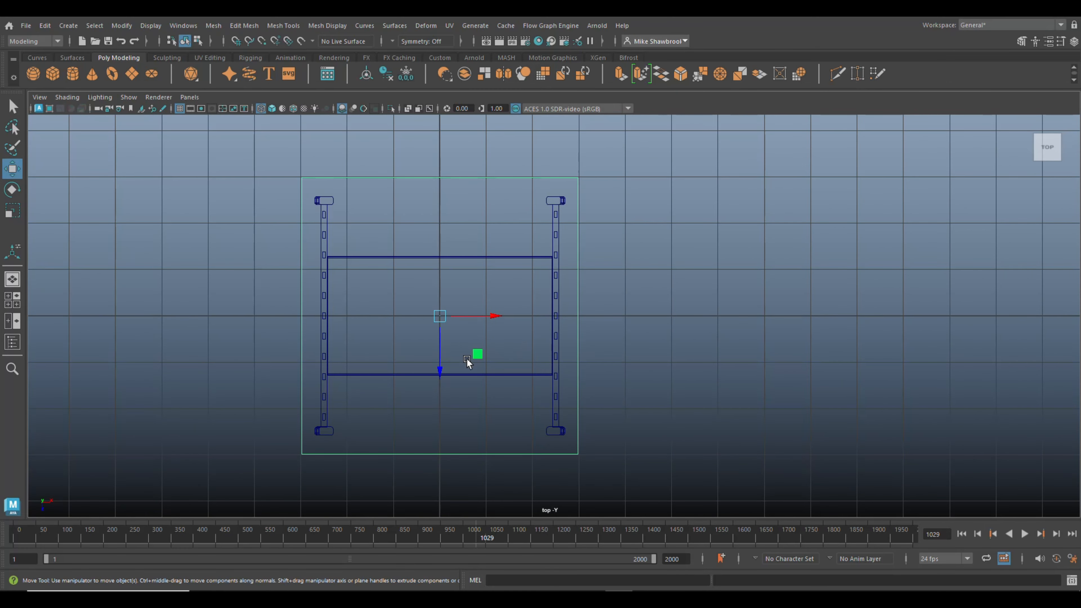
{"action": "mouse_move", "coordinate": [448, 314]}
{"action": "left_mouse_down"}
{"action": "mouse_move", "coordinate": [480, 313]}
{"action": "mouse_move", "coordinate": [445, 317]}
{"action": "left_mouse_up"}
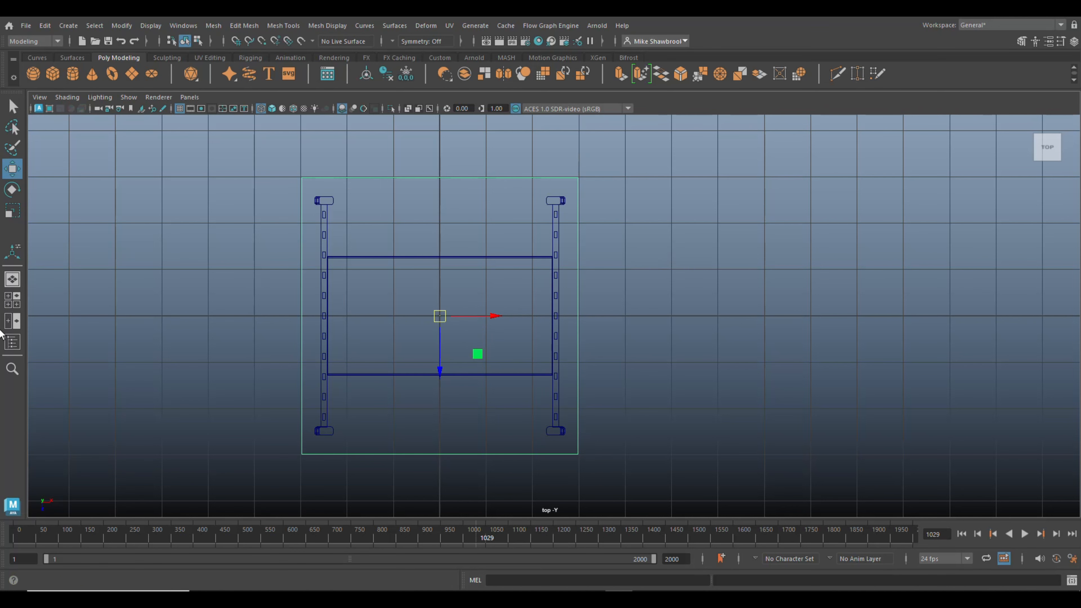
{"action": "left_click", "coordinate": [12, 300]}
{"action": "key", "text": "space"}
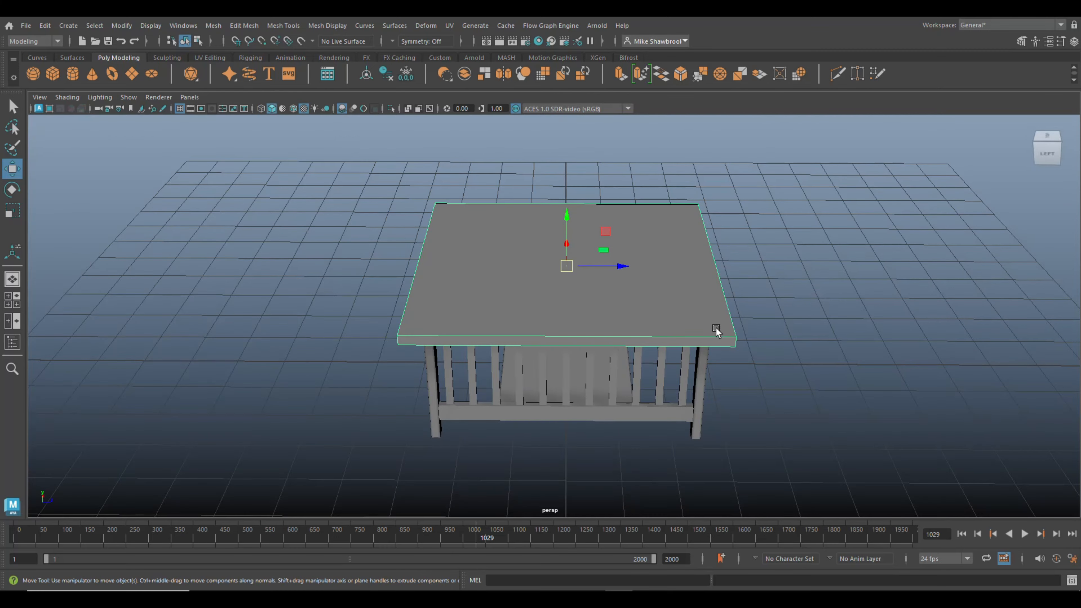
- Bevel the tabletop's four upper perimeter edges with a fraction of 0.5 and 3 segments
{"action": "left_click_drag", "start_coordinate": [716, 328], "coordinate": [599, 327], "text": "alt"}
{"action": "middle_click_drag", "start_coordinate": [591, 322], "coordinate": [596, 339], "text": "alt"}
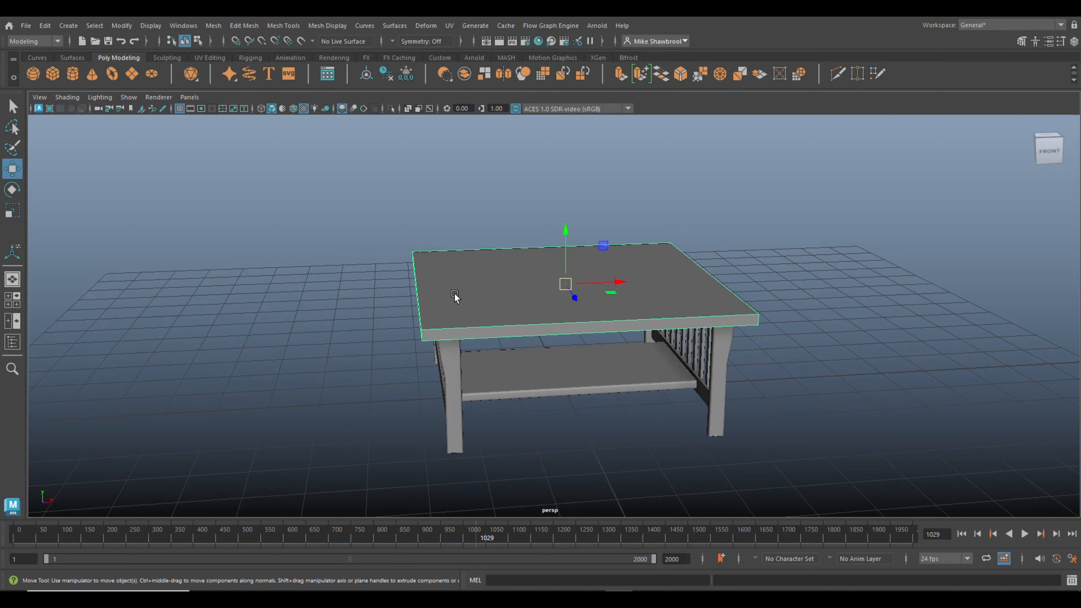
{"action": "right_click_drag", "start_coordinate": [444, 230], "coordinate": [442, 196]}
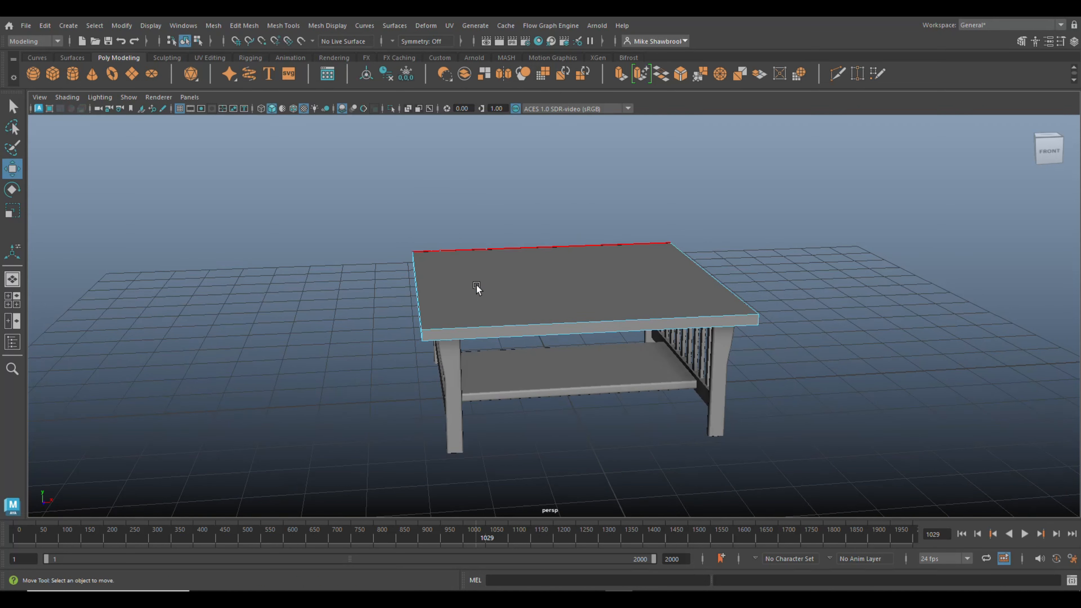
{"action": "left_click", "coordinate": [499, 326]}
{"action": "left_click", "coordinate": [419, 309], "text": "shift"}
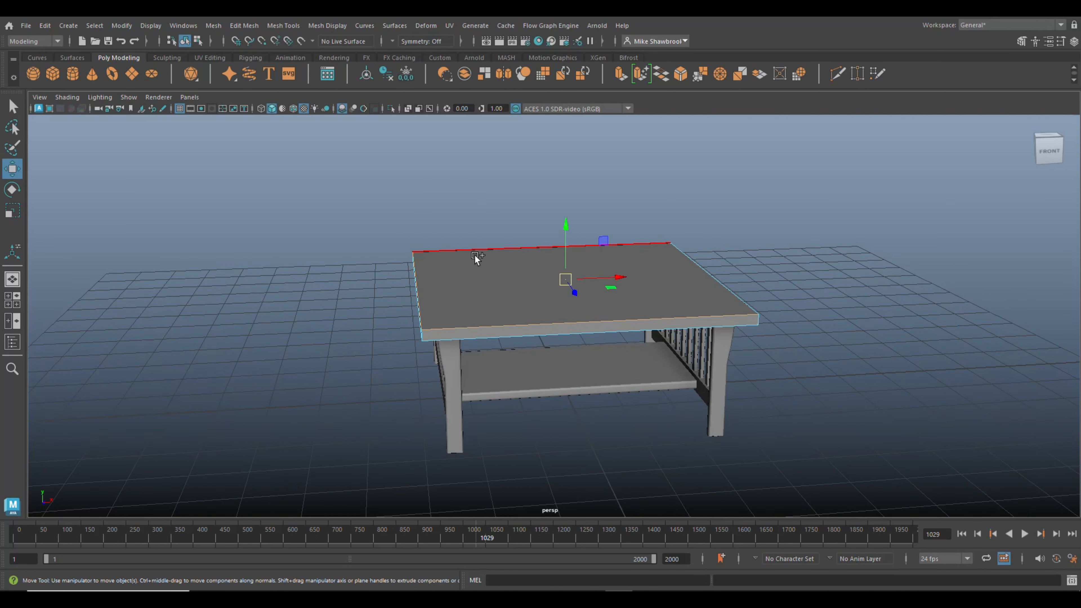
{"action": "left_click", "coordinate": [475, 251], "text": "shift"}
{"action": "left_click", "coordinate": [713, 289], "text": "shift"}
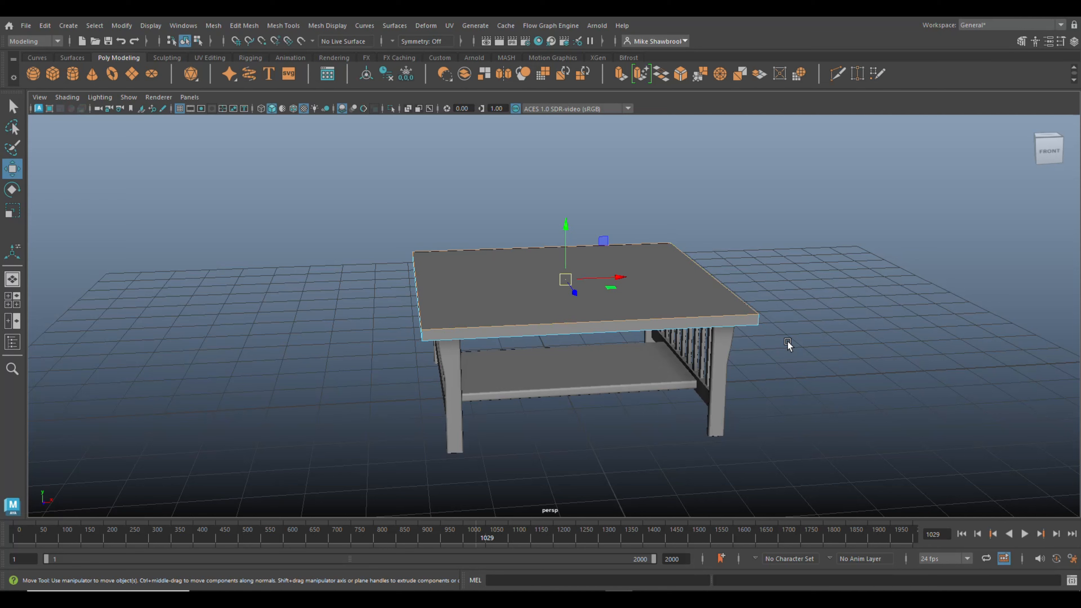
{"action": "key", "text": "b"}
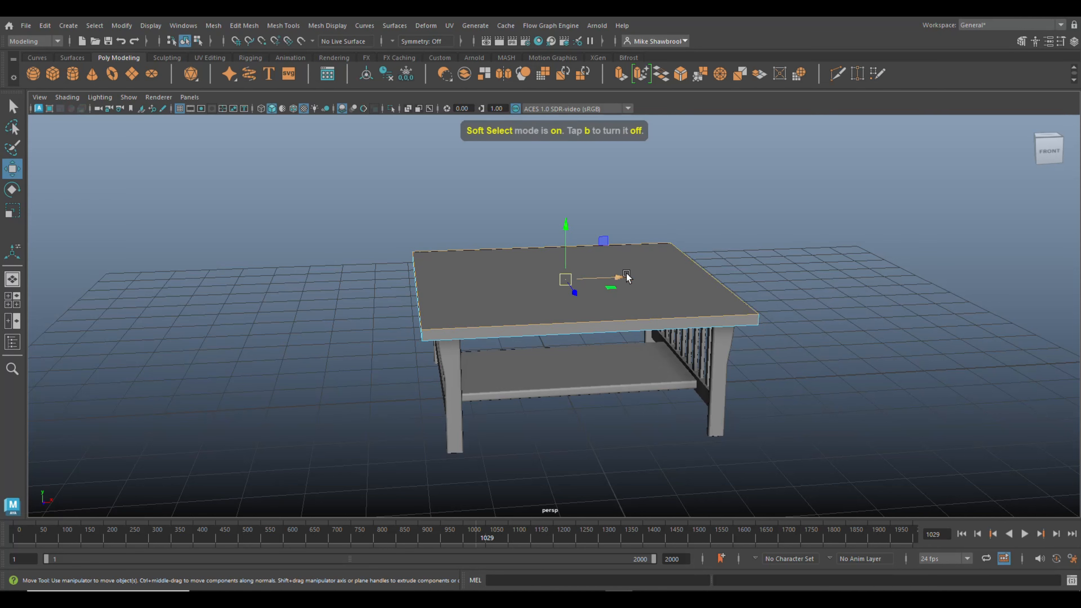
{"action": "key", "text": "ctrl+b"}
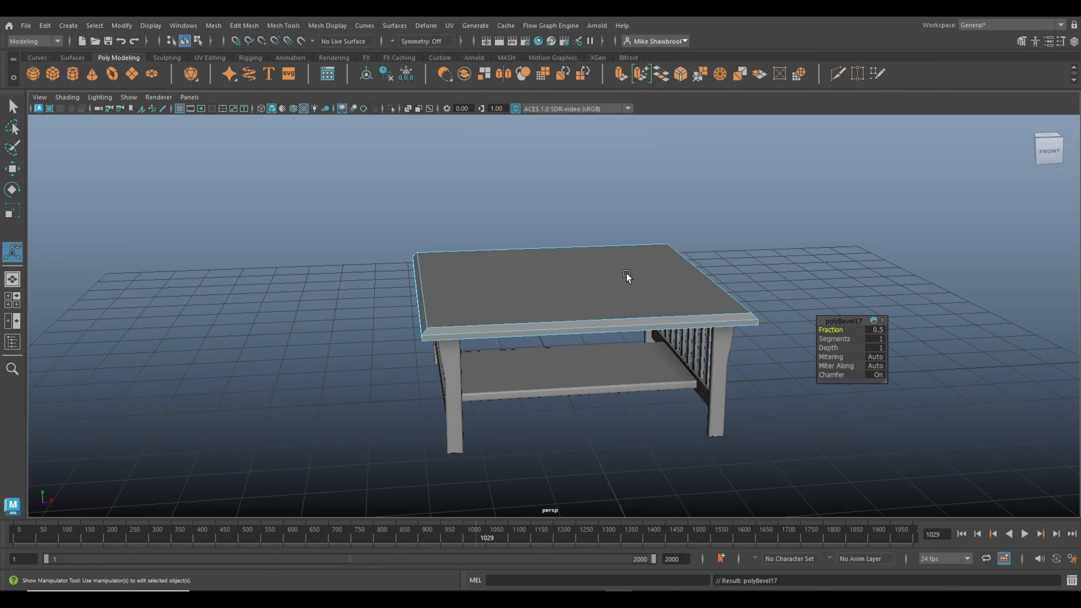
{"action": "left_click", "coordinate": [875, 340]}
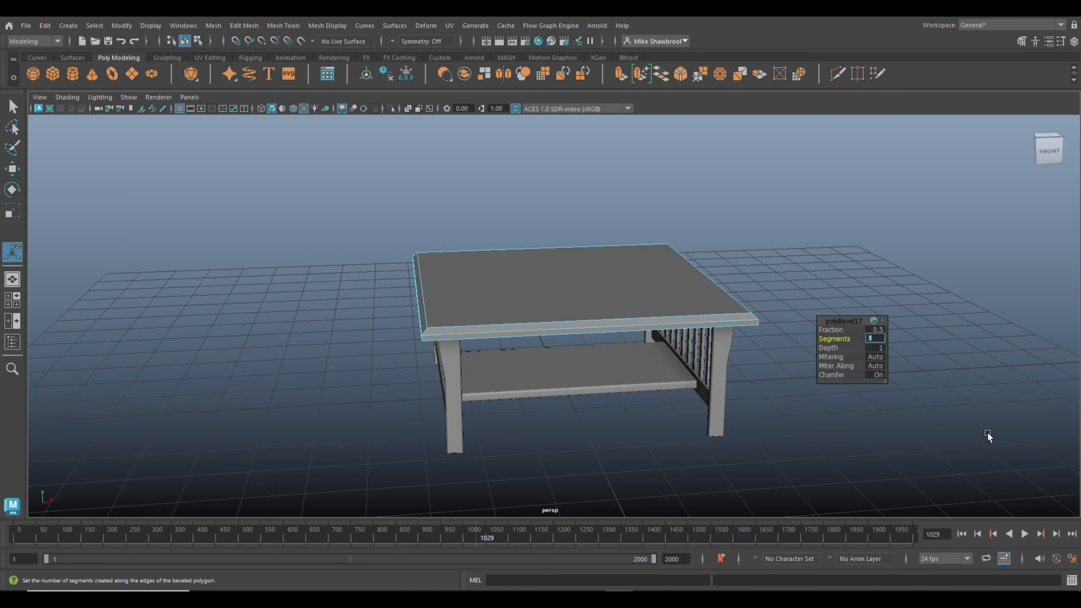
{"action": "type", "text": "3"}
{"action": "key", "text": "Return"}
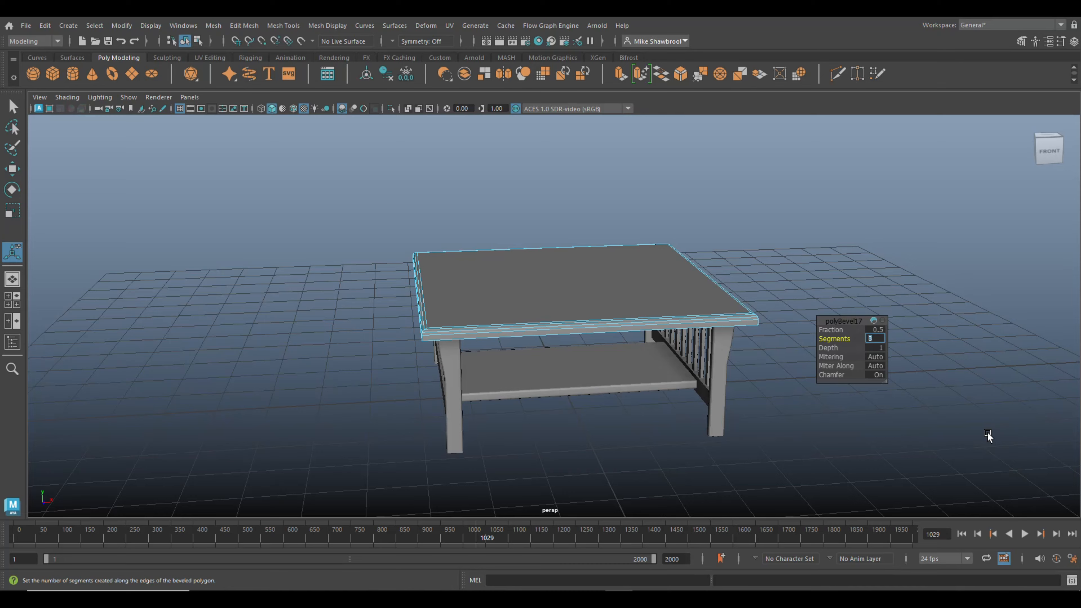
{"action": "left_click", "coordinate": [856, 437]}
- Extrude the tabletop's upper face with an inward offset to form a flat border around it
{"action": "mouse_move", "coordinate": [856, 438]}
{"action": "left_mouse_down", "text": "alt"}
{"action": "mouse_move", "coordinate": [974, 407]}
{"action": "mouse_move", "coordinate": [922, 441]}
{"action": "mouse_move", "coordinate": [759, 420]}
{"action": "mouse_move", "coordinate": [818, 407]}
{"action": "mouse_move", "coordinate": [893, 437]}
{"action": "mouse_move", "coordinate": [849, 443]}
{"action": "left_mouse_up", "text": "alt"}
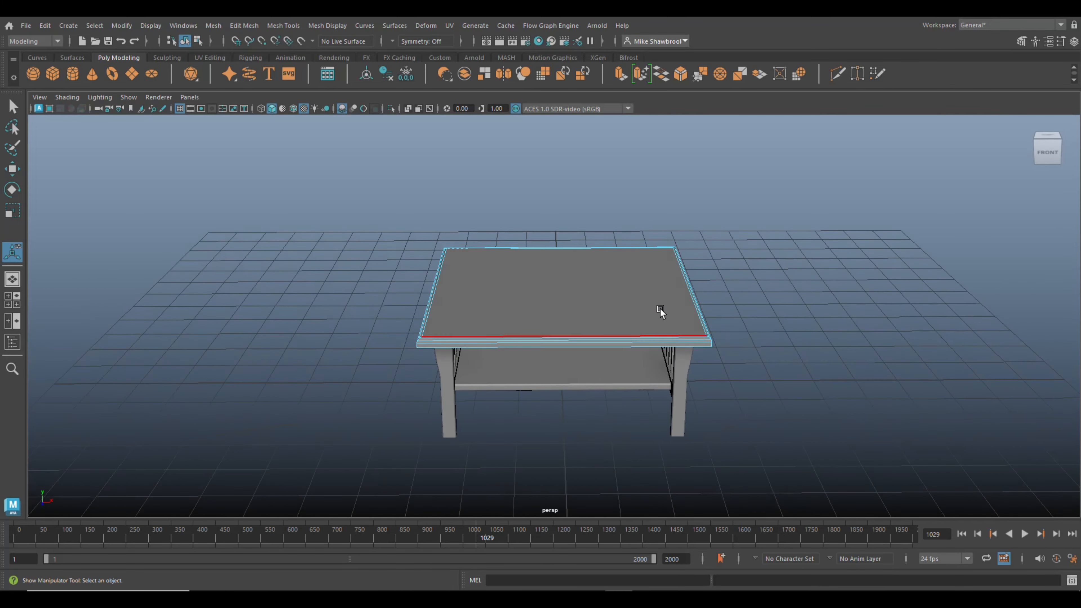
{"action": "right_click_drag", "start_coordinate": [638, 268], "coordinate": [639, 299]}
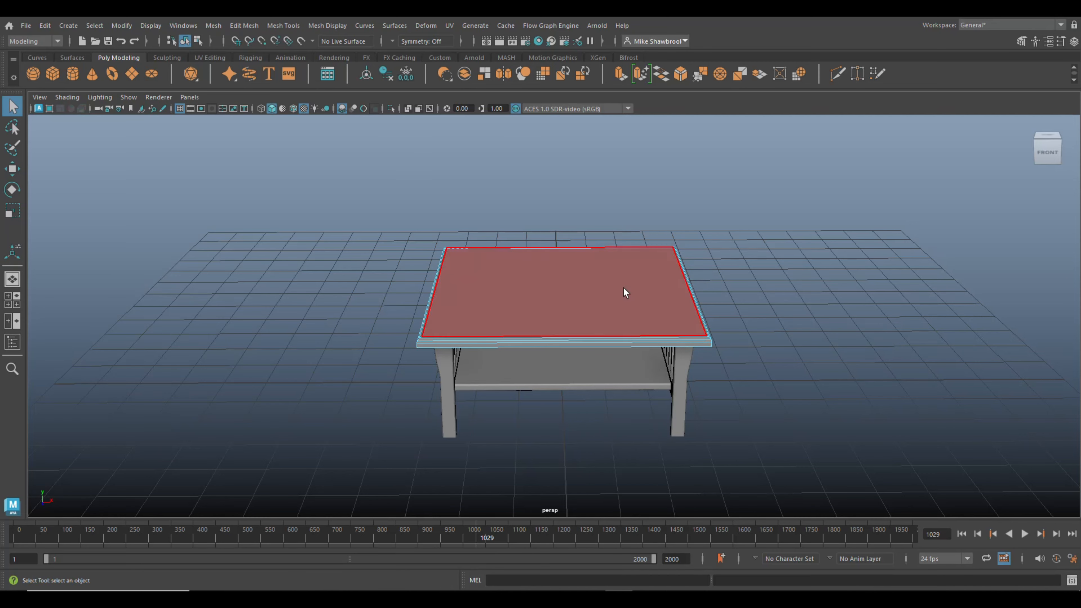
{"action": "left_click", "coordinate": [623, 288]}
{"action": "left_click_drag", "start_coordinate": [781, 370], "coordinate": [809, 373], "text": "alt"}
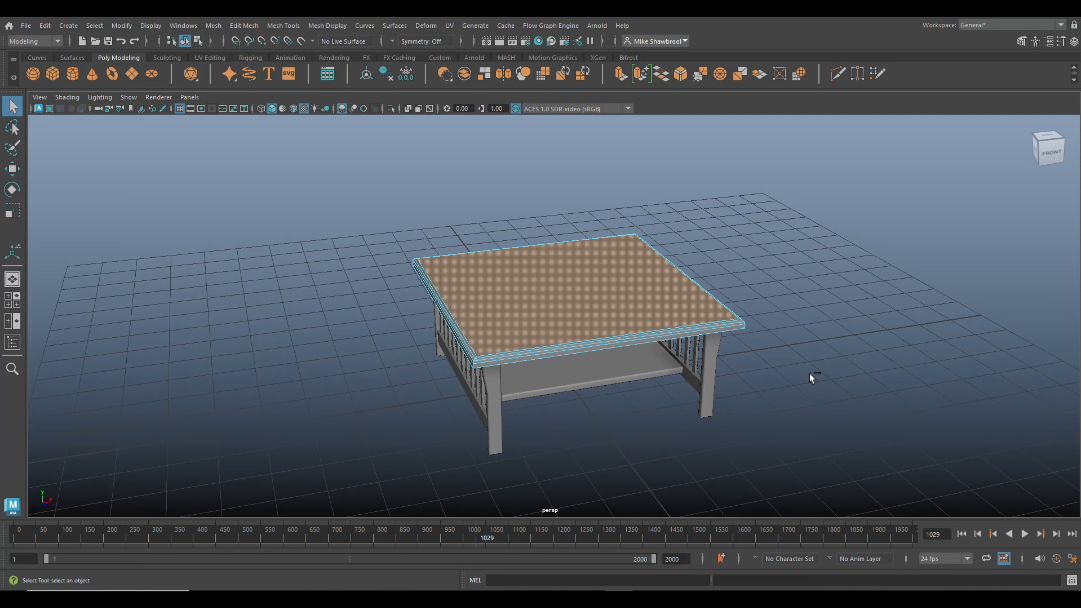
{"action": "key", "text": "ctrl+e"}
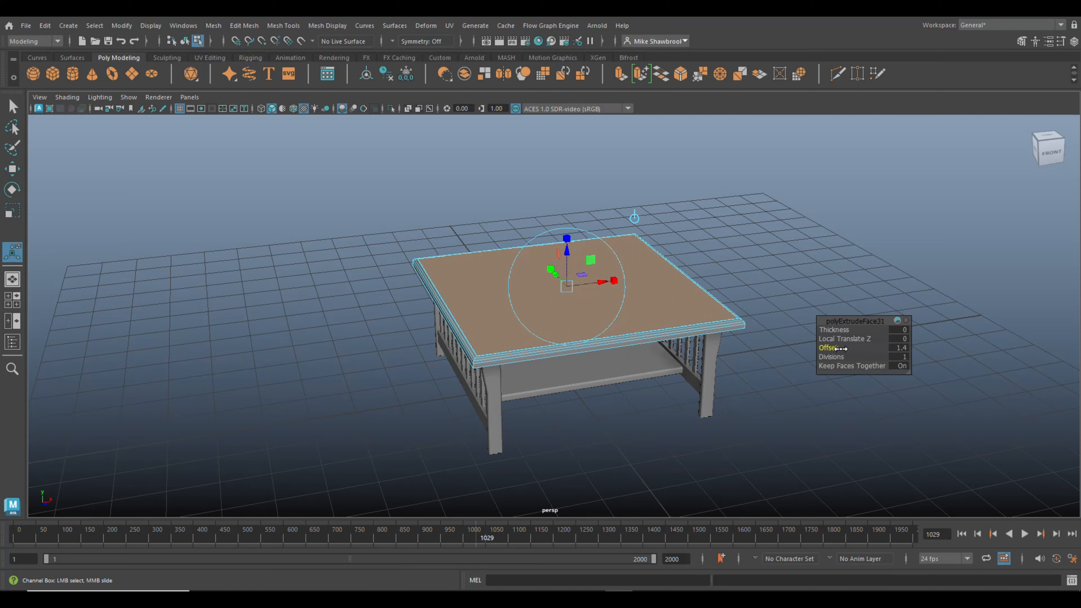
{"action": "left_click_drag", "start_coordinate": [841, 348], "coordinate": [1007, 357]}
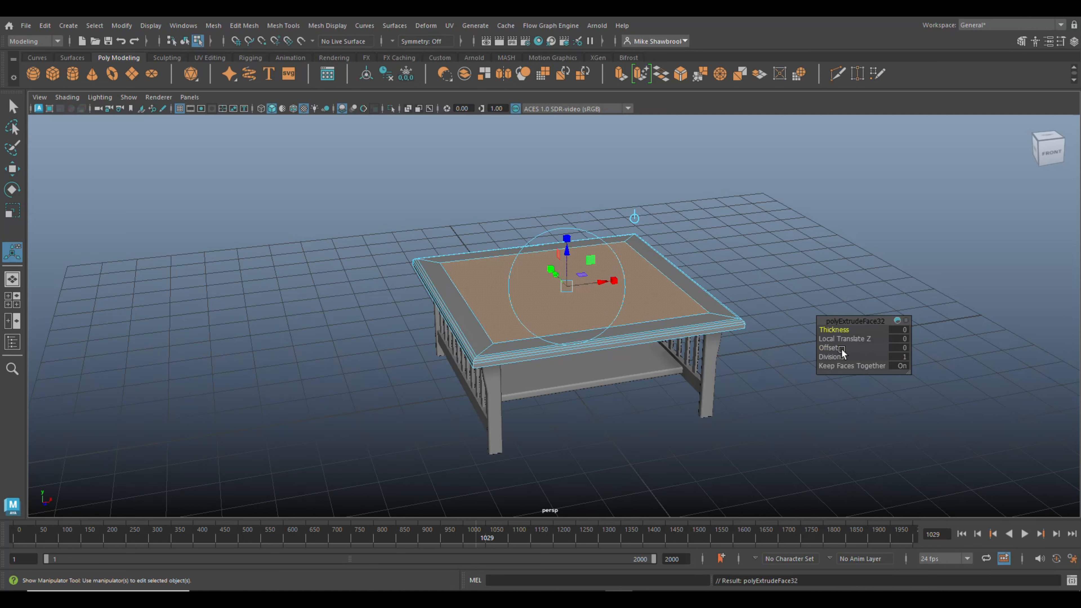
- Lower the tabletop's inner face slightly to a height of about 2.375, and extrude it again with an offset of 91.7
{"action": "key", "text": "w"}
{"action": "left_click_drag", "start_coordinate": [562, 246], "coordinate": [567, 240]}
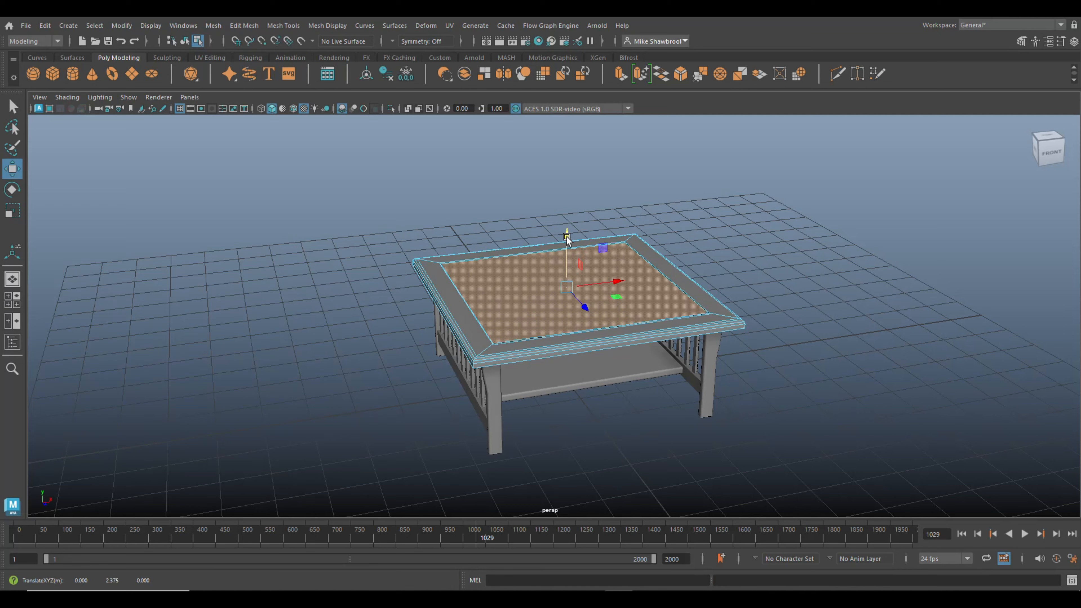
{"action": "key", "text": "ctrl+e"}
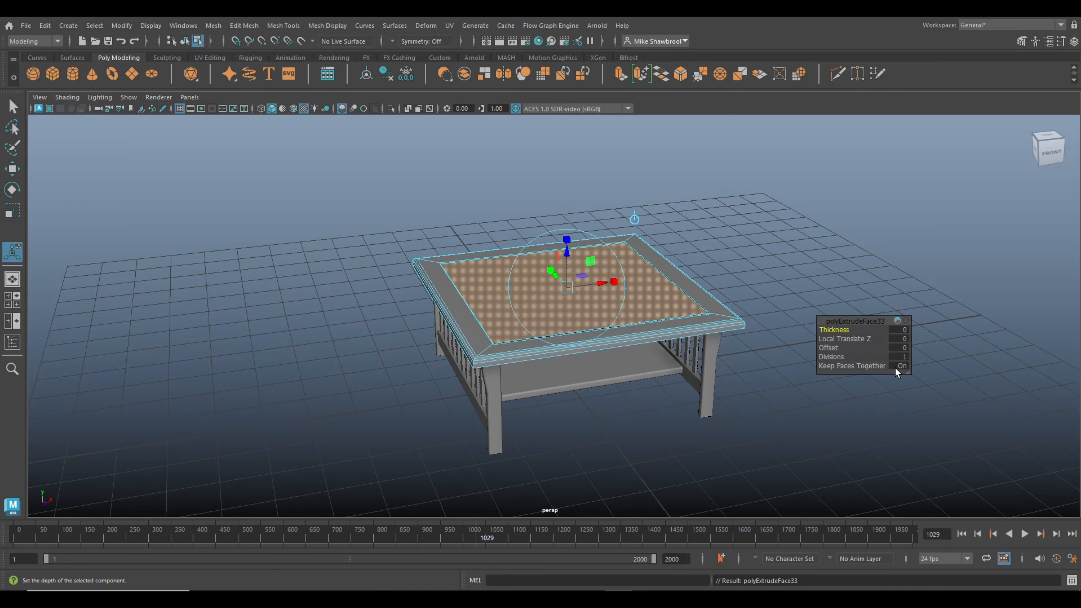
{"action": "left_click_drag", "start_coordinate": [841, 350], "coordinate": [1076, 351]}
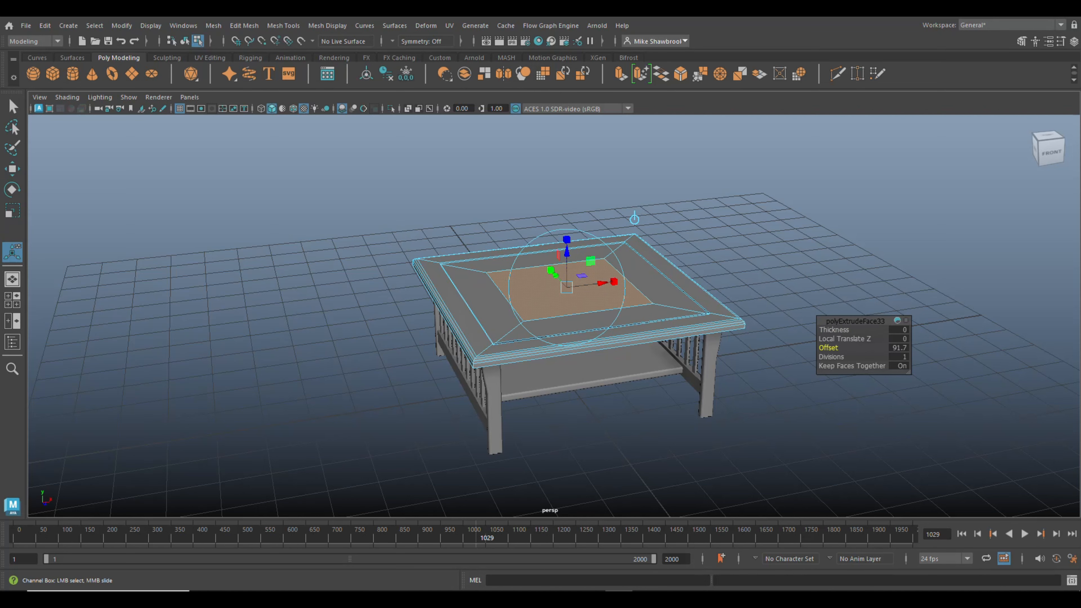
- Extrude the tabletop's central face, raise it slightly and scale it down to form a raised panel with sloped sides
{"action": "key", "text": "ctrl+e"}
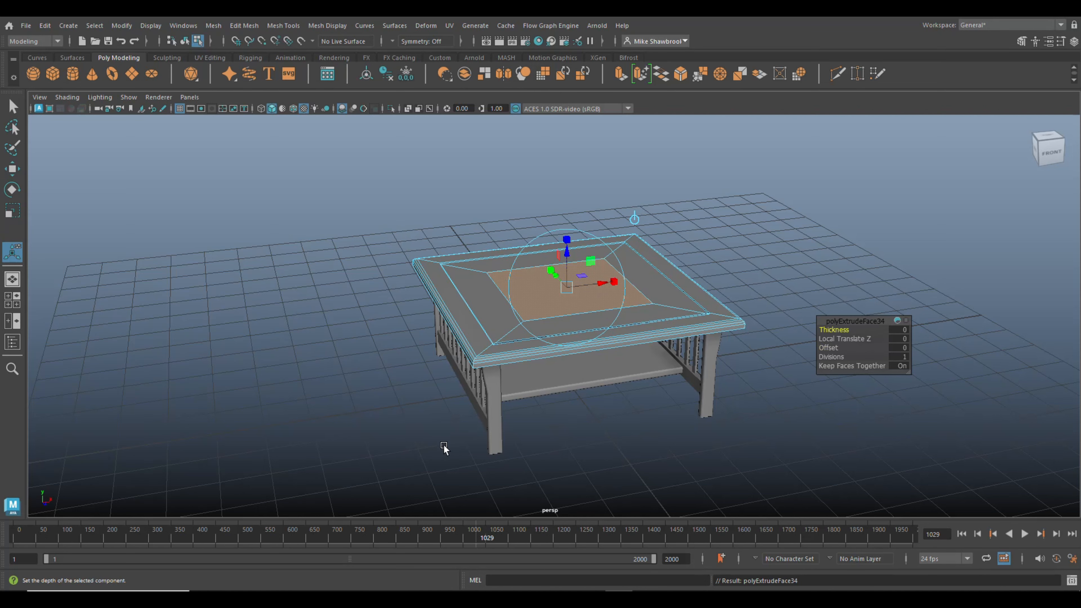
{"action": "key", "text": "w"}
{"action": "left_click_drag", "start_coordinate": [566, 242], "coordinate": [566, 239]}
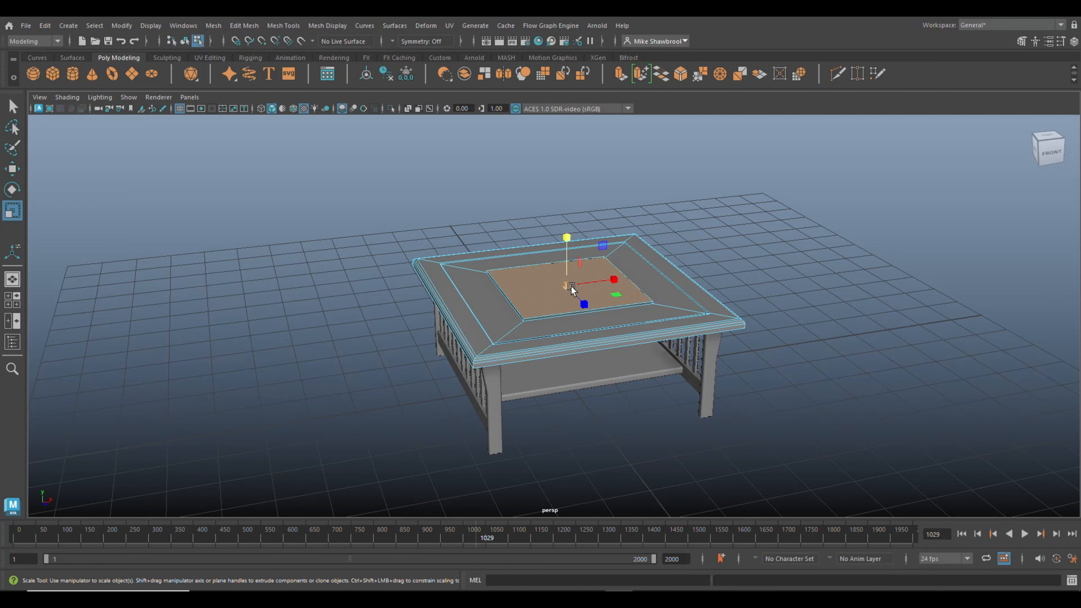
{"action": "key", "text": "r"}
{"action": "left_click_drag", "start_coordinate": [567, 286], "coordinate": [661, 420]}
{"action": "scroll", "coordinate": [661, 408], "scroll_direction": "up", "scroll_amount": 5}
{"action": "scroll", "coordinate": [661, 410], "scroll_direction": "down", "scroll_amount": 5}
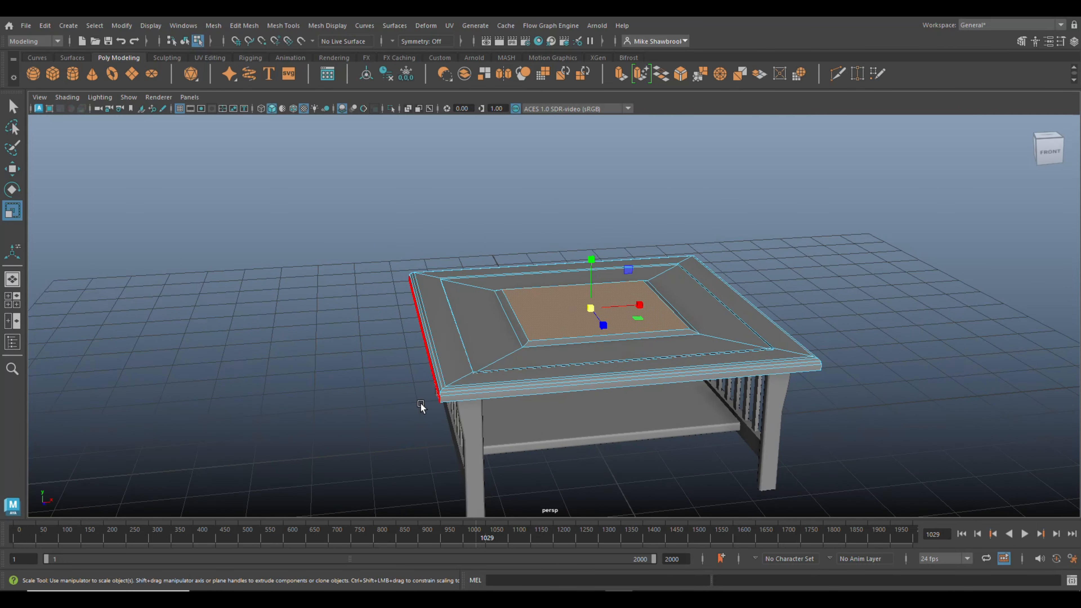
- Add a cube above the tabletop and scale it into a flat square slab of about 5.744 × 0.19 × 5.744, slightly smaller than the tabletop
{"action": "left_click_drag", "start_coordinate": [427, 396], "coordinate": [385, 379], "text": "alt"}
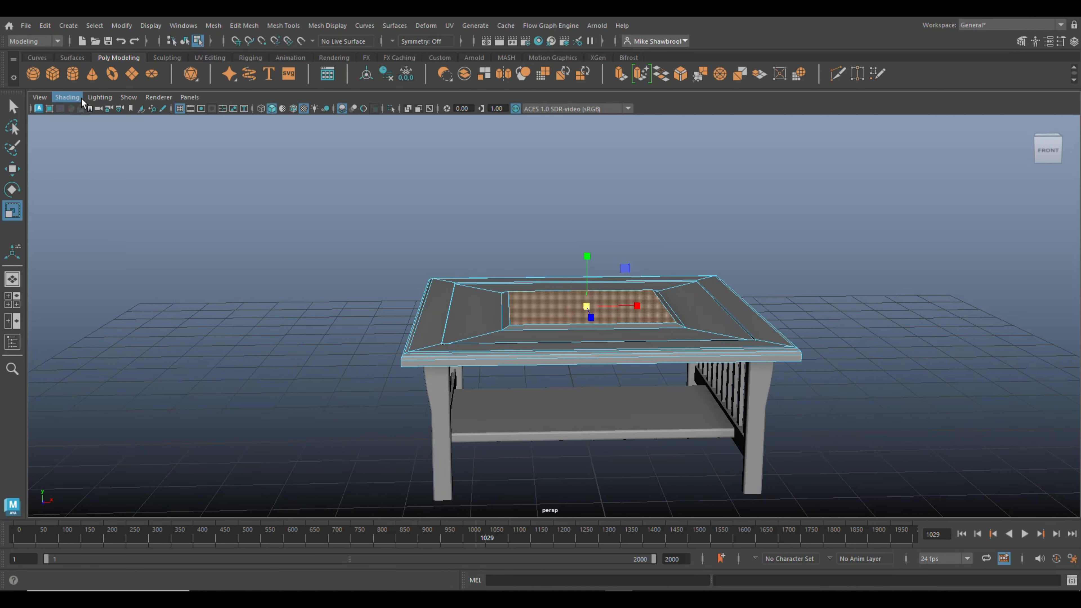
{"action": "left_click", "coordinate": [52, 74]}
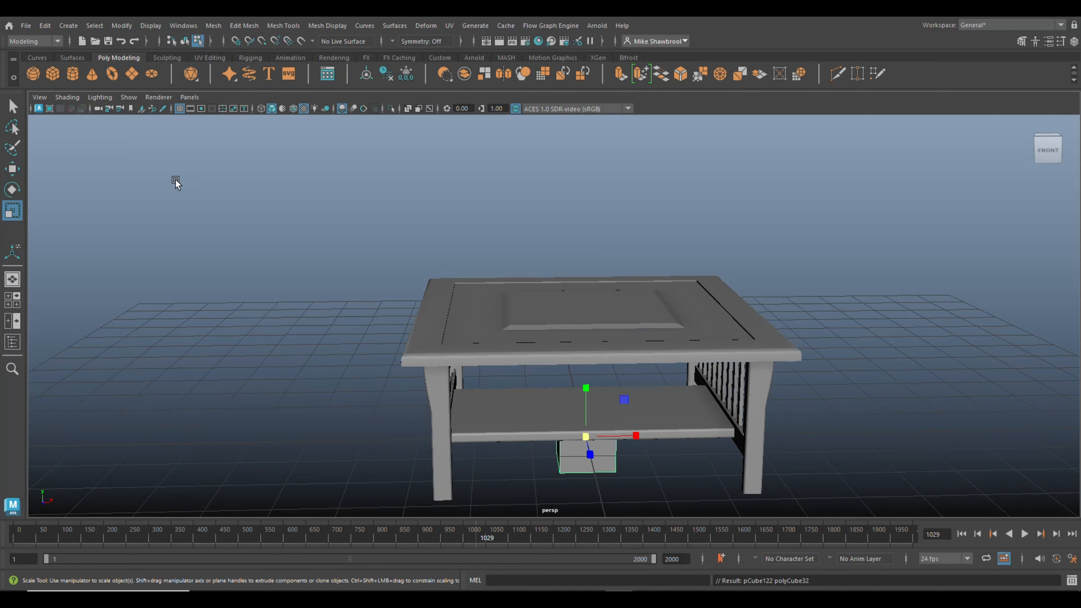
{"action": "key", "text": "w"}
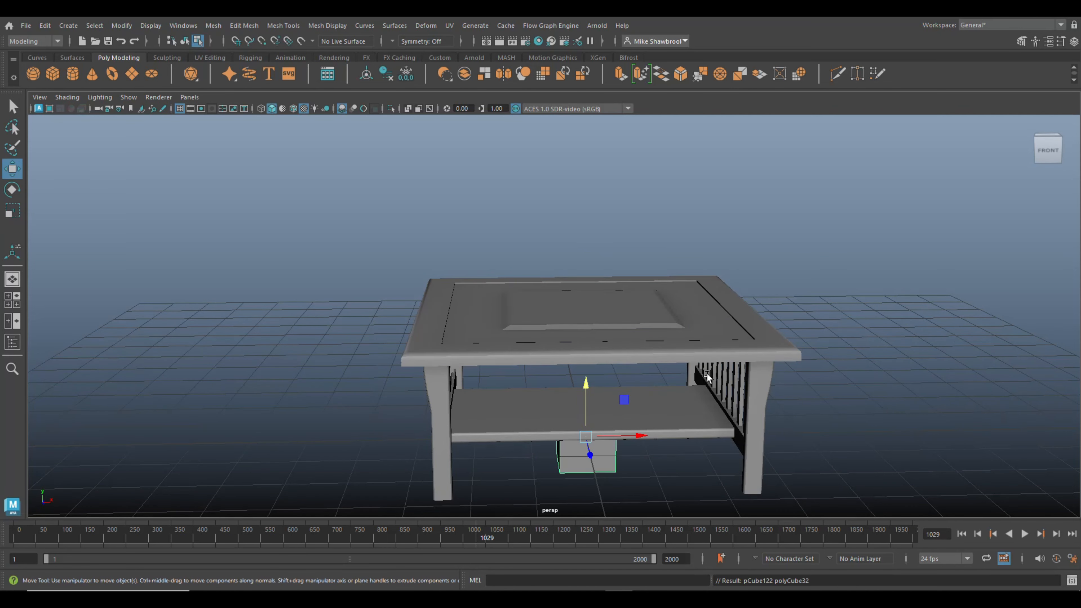
{"action": "left_click_drag", "start_coordinate": [588, 385], "coordinate": [770, 327]}
{"action": "key", "text": "r"}
{"action": "left_click", "coordinate": [12, 300]}
{"action": "key", "text": "space"}
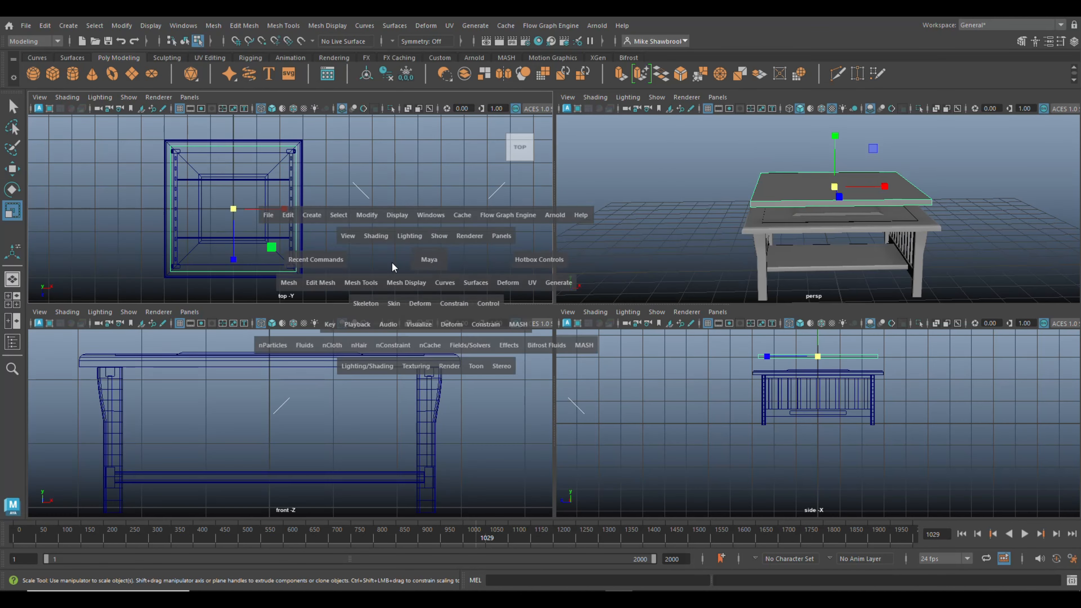
{"action": "left_click_drag", "start_coordinate": [439, 314], "coordinate": [449, 323]}
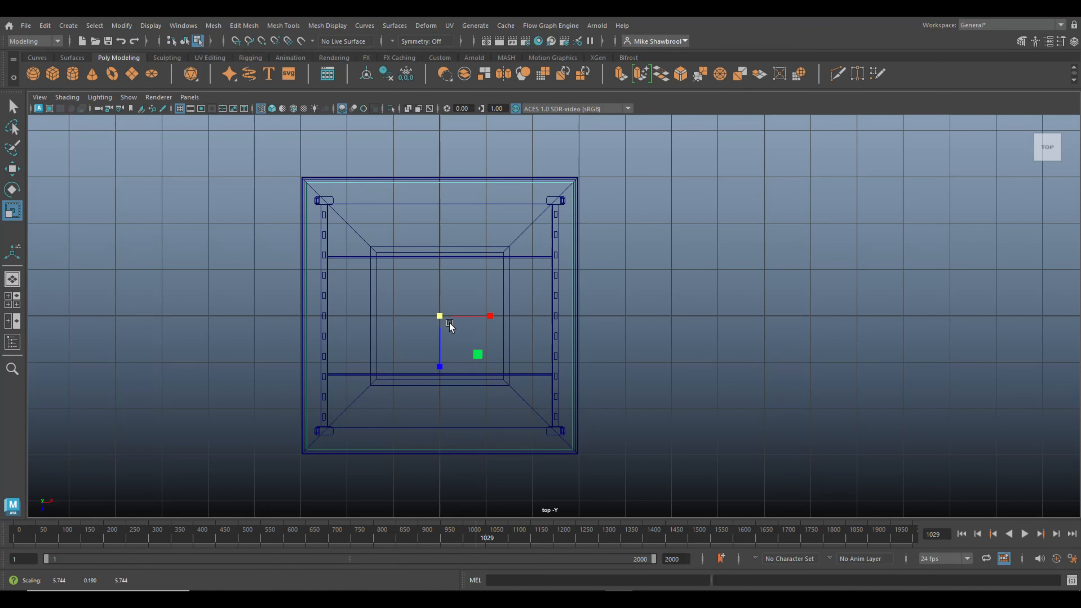
- Thin the new slab vertically and lower it onto the tabletop to a height of about 2.448
{"action": "left_click", "coordinate": [12, 299]}
{"action": "key", "text": "space"}
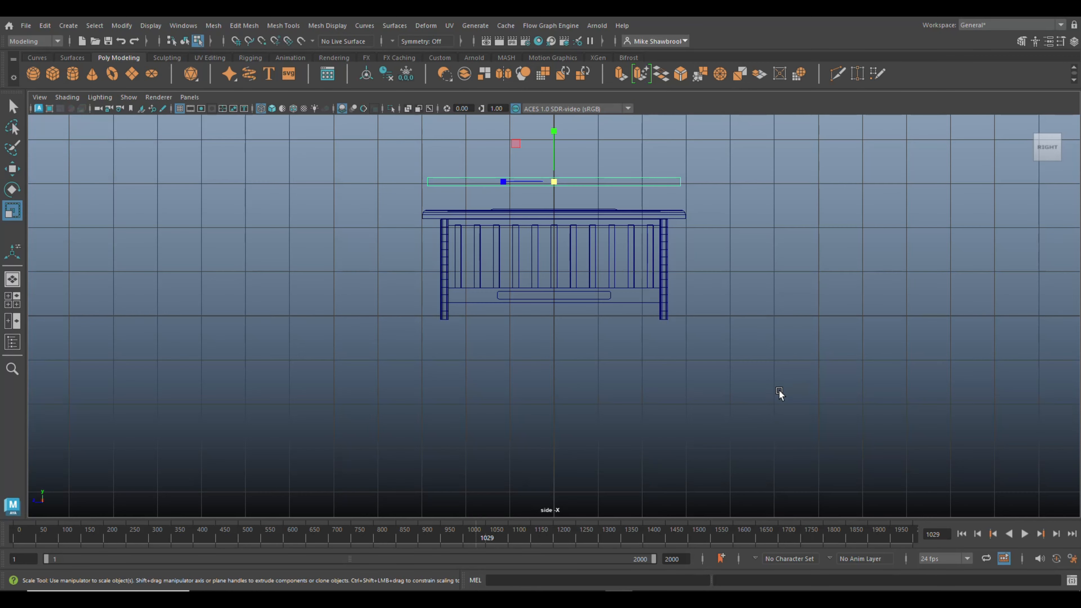
{"action": "left_click_drag", "start_coordinate": [558, 137], "coordinate": [557, 155]}
{"action": "key", "text": "w"}
{"action": "key", "text": "f"}
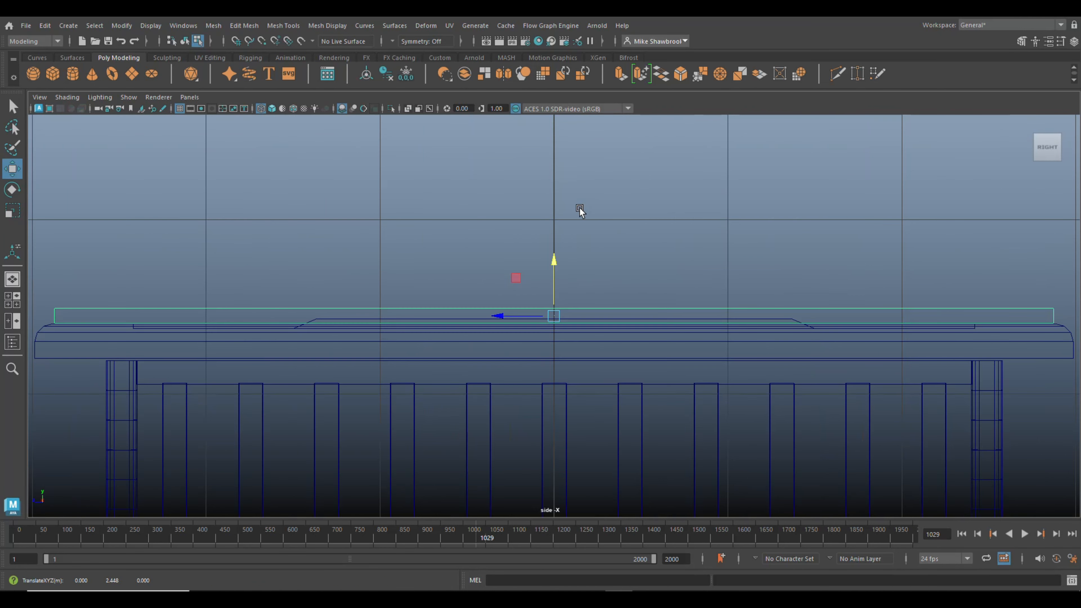
{"action": "middle_click_drag", "start_coordinate": [621, 268], "coordinate": [687, 215], "text": "alt"}
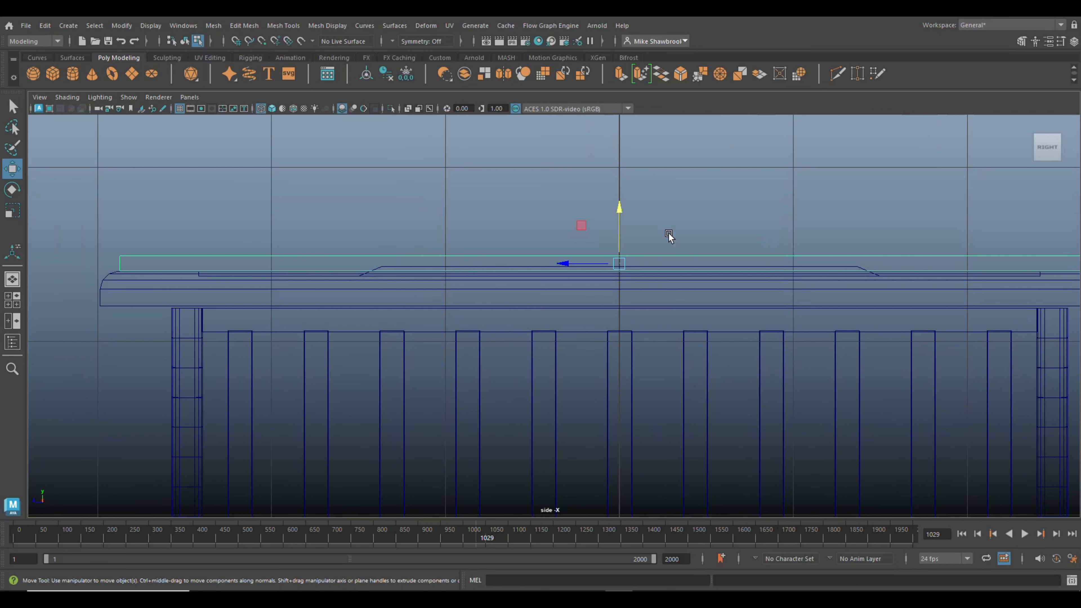
- Lift the slab clear of the table and lower the raised central panel's top vertices level with the tabletop border
{"action": "left_click_drag", "start_coordinate": [622, 223], "coordinate": [619, 136]}
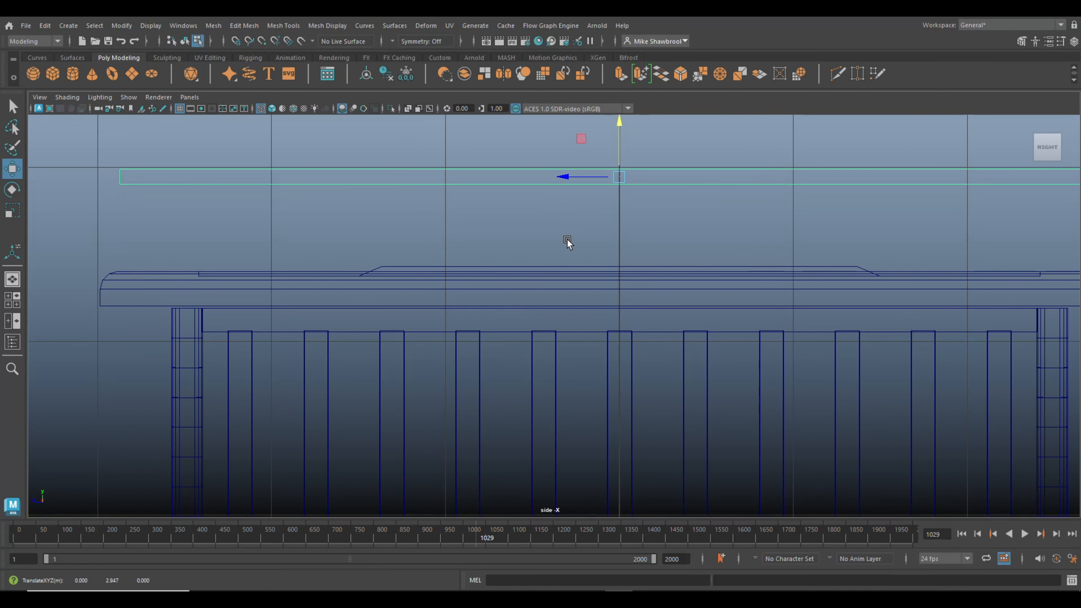
{"action": "left_click", "coordinate": [553, 267], "text": "shift"}
{"action": "right_click_drag", "start_coordinate": [520, 225], "coordinate": [461, 225]}
{"action": "left_click_drag", "start_coordinate": [301, 235], "coordinate": [907, 271]}
{"action": "left_click_drag", "start_coordinate": [622, 215], "coordinate": [622, 221]}
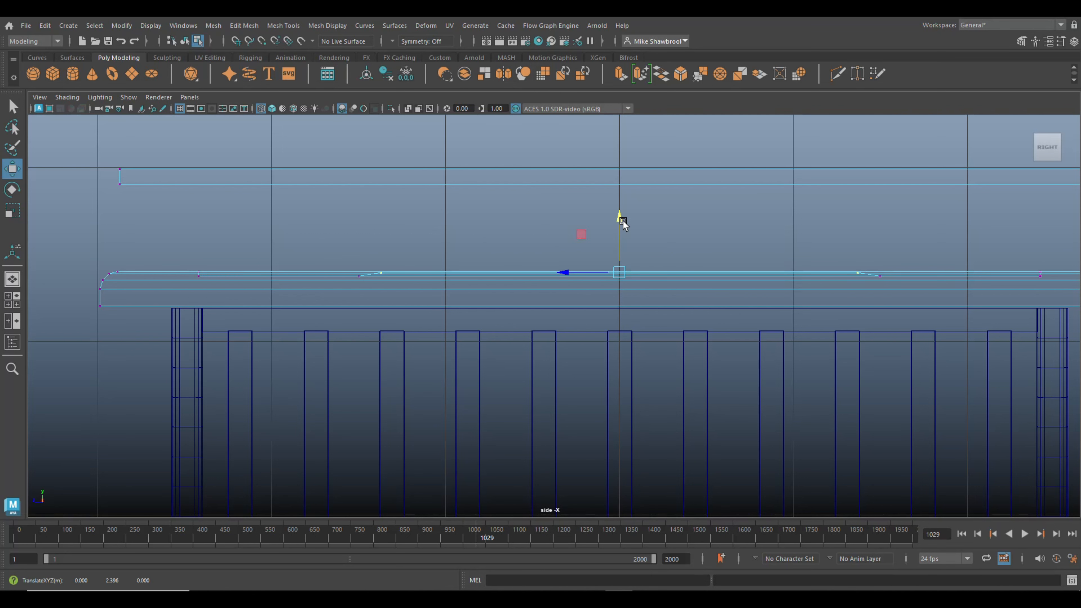
- Select the slab as a whole object and lower it back down onto the tabletop surface
{"action": "left_click", "coordinate": [484, 183]}
{"action": "right_click_drag", "start_coordinate": [484, 183], "coordinate": [511, 166]}
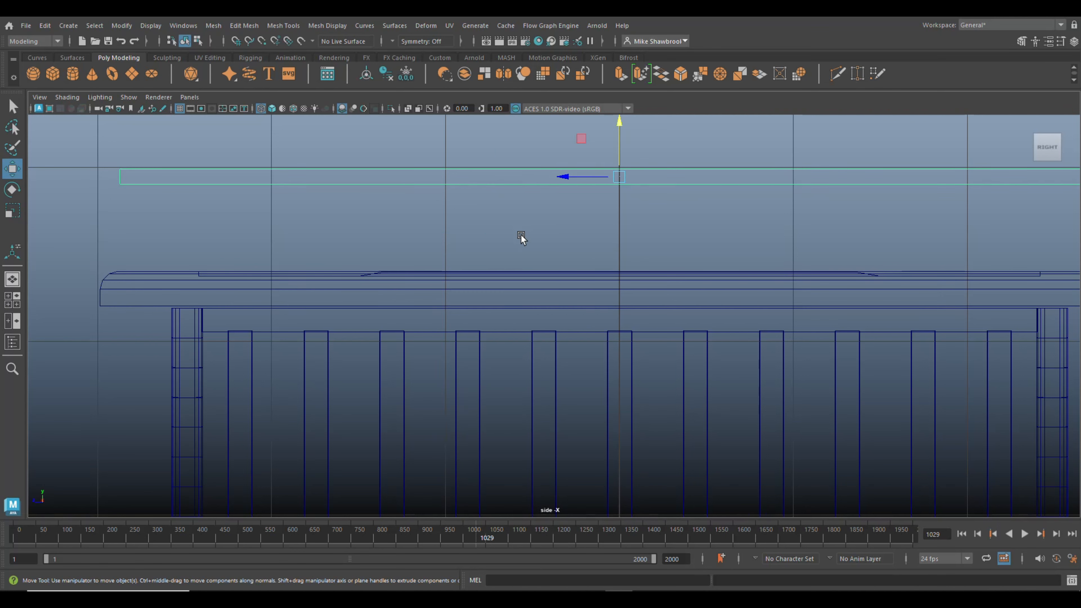
{"action": "left_click_drag", "start_coordinate": [620, 140], "coordinate": [624, 193]}
{"action": "left_click_drag", "start_coordinate": [626, 214], "coordinate": [624, 213]}
- Lower the slab's upper face slightly in the perspective view to make the slab thinner
{"action": "left_click", "coordinate": [14, 307]}
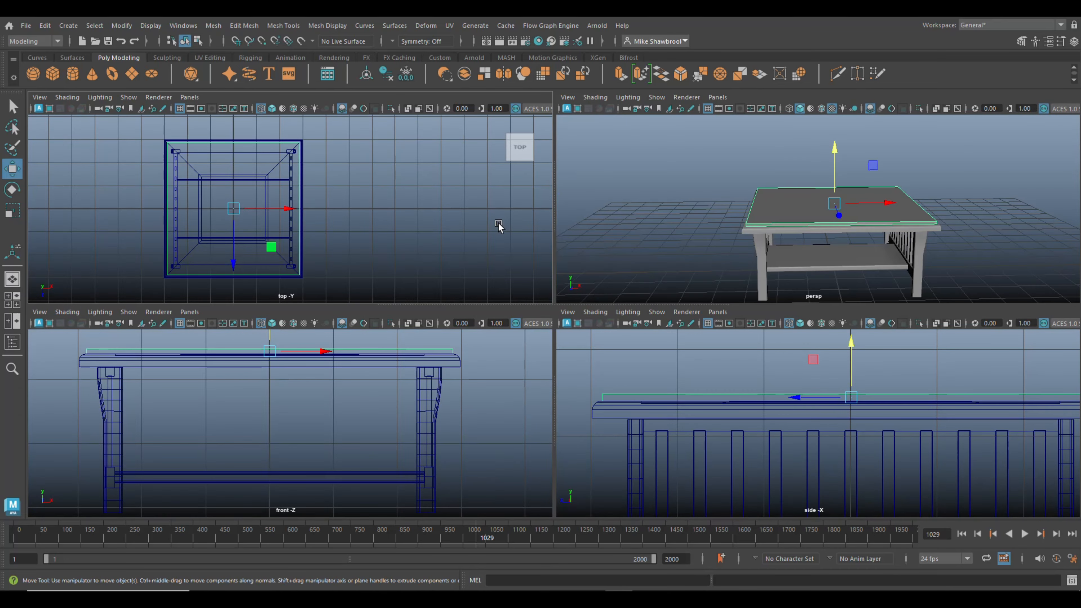
{"action": "key", "text": "space"}
{"action": "left_click_drag", "start_coordinate": [758, 280], "coordinate": [785, 274], "text": "alt"}
{"action": "right_click", "coordinate": [538, 285]}
{"action": "right_click_drag", "start_coordinate": [538, 290], "coordinate": [538, 299]}
{"action": "left_click", "coordinate": [586, 308]}
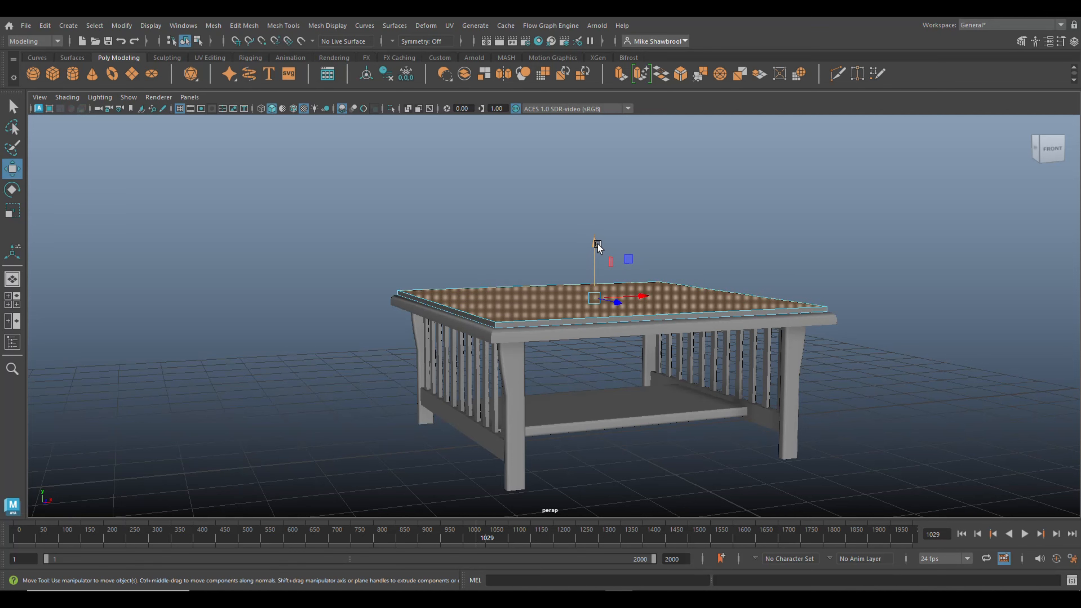
{"action": "left_click_drag", "start_coordinate": [595, 244], "coordinate": [598, 246]}
- Bevel the slab's upper perimeter edges with 3 segments and return to object selection
{"action": "scroll", "coordinate": [657, 340], "scroll_direction": "up", "scroll_amount": 4}
{"action": "left_click_drag", "start_coordinate": [658, 340], "coordinate": [658, 363], "text": "alt"}
{"action": "right_click_drag", "start_coordinate": [463, 232], "coordinate": [466, 198]}
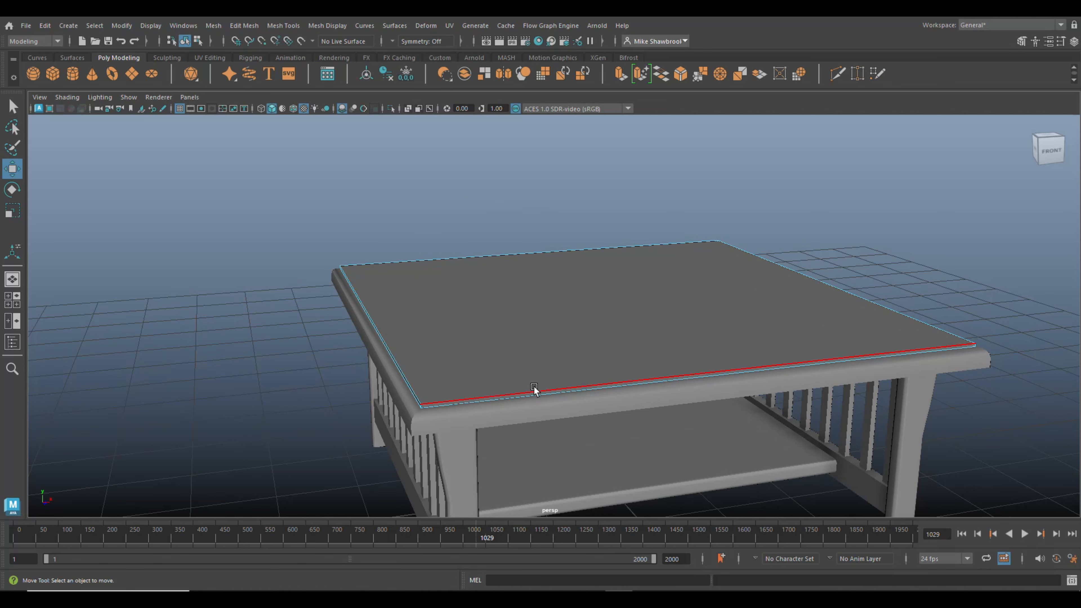
{"action": "left_click", "coordinate": [534, 390]}
{"action": "left_click", "coordinate": [472, 256], "text": "shift"}
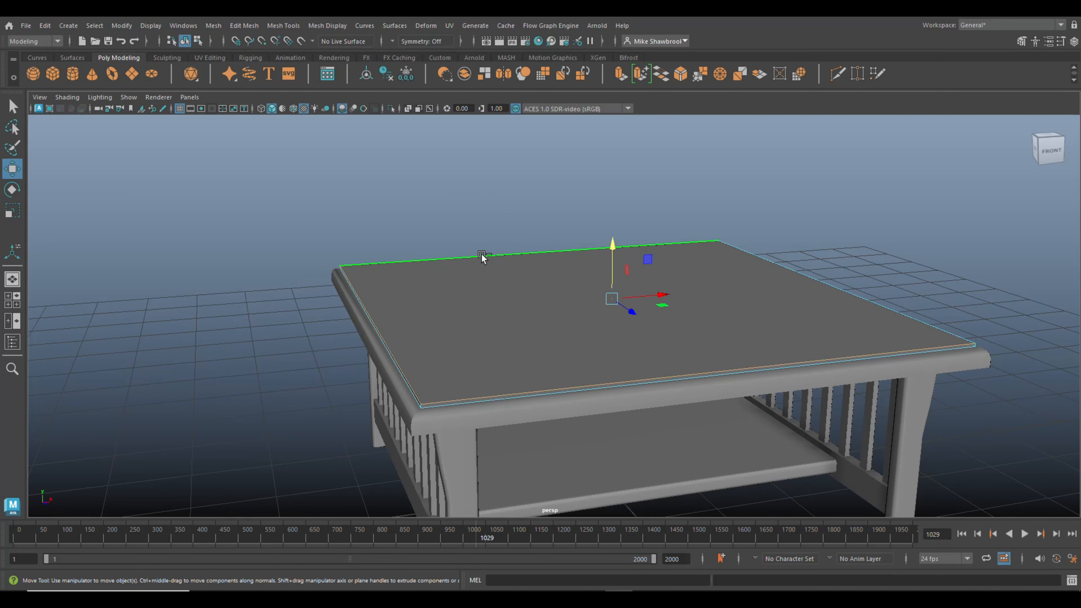
{"action": "left_click", "coordinate": [857, 294], "text": "shift"}
{"action": "key", "text": "ctrl+b"}
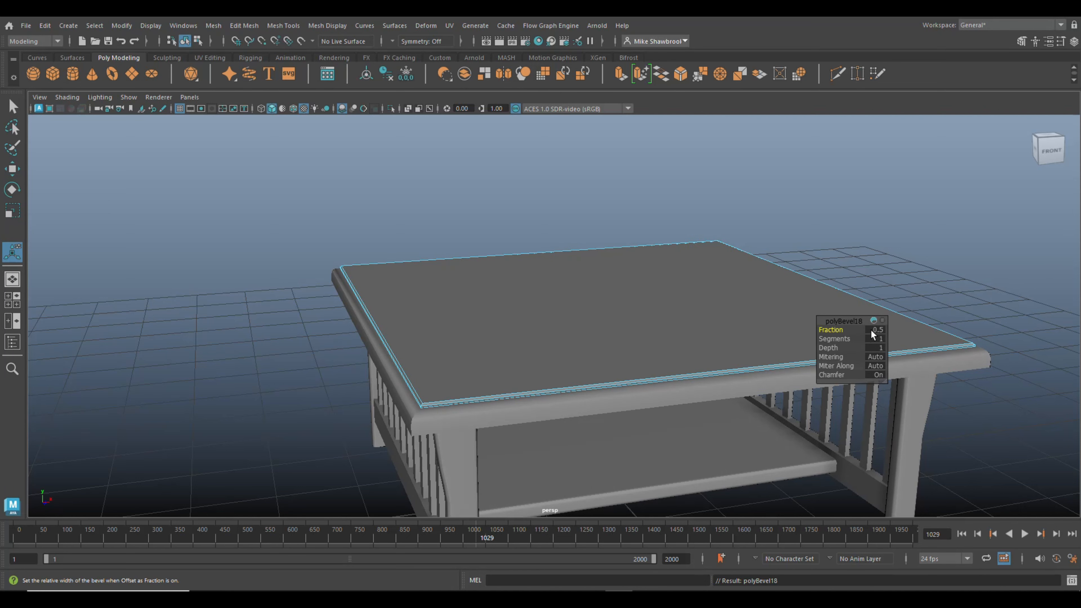
{"action": "left_click", "coordinate": [875, 339]}
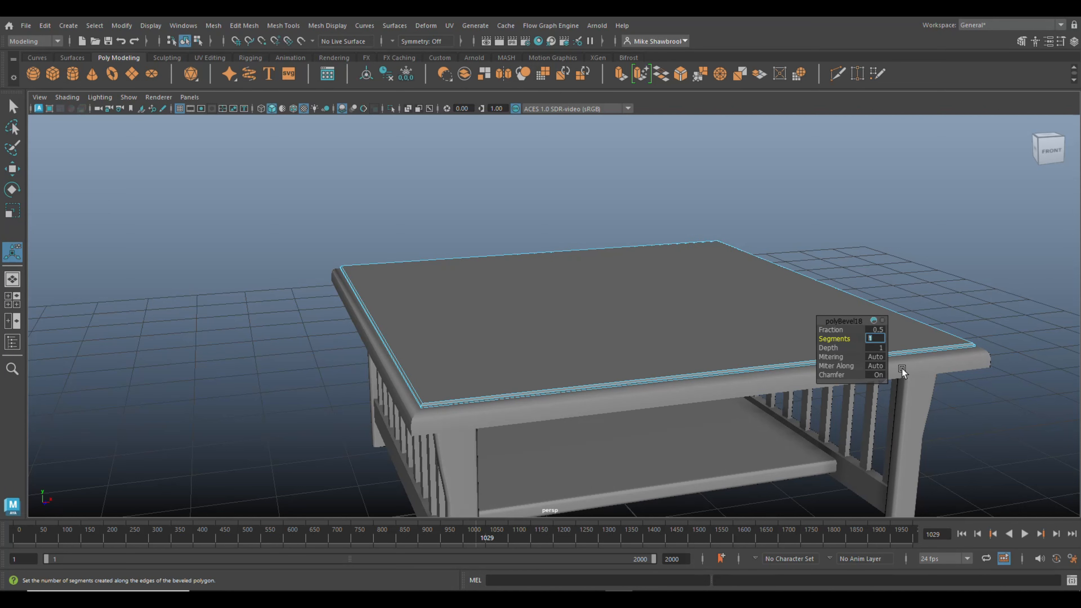
{"action": "type", "text": "3"}
{"action": "key", "text": "Return"}
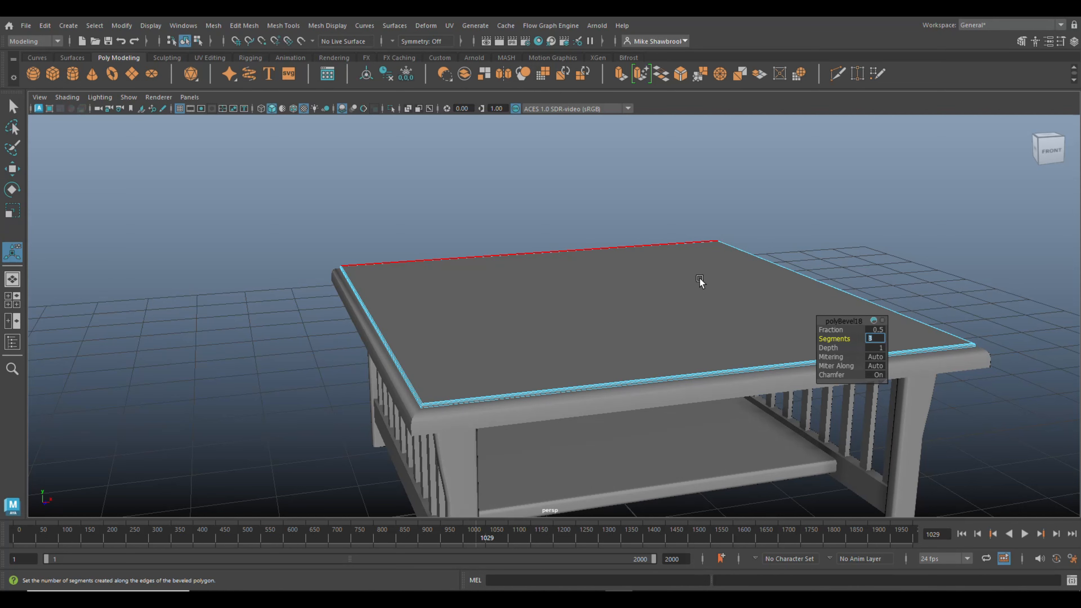
{"action": "right_click_drag", "start_coordinate": [675, 268], "coordinate": [715, 253]}
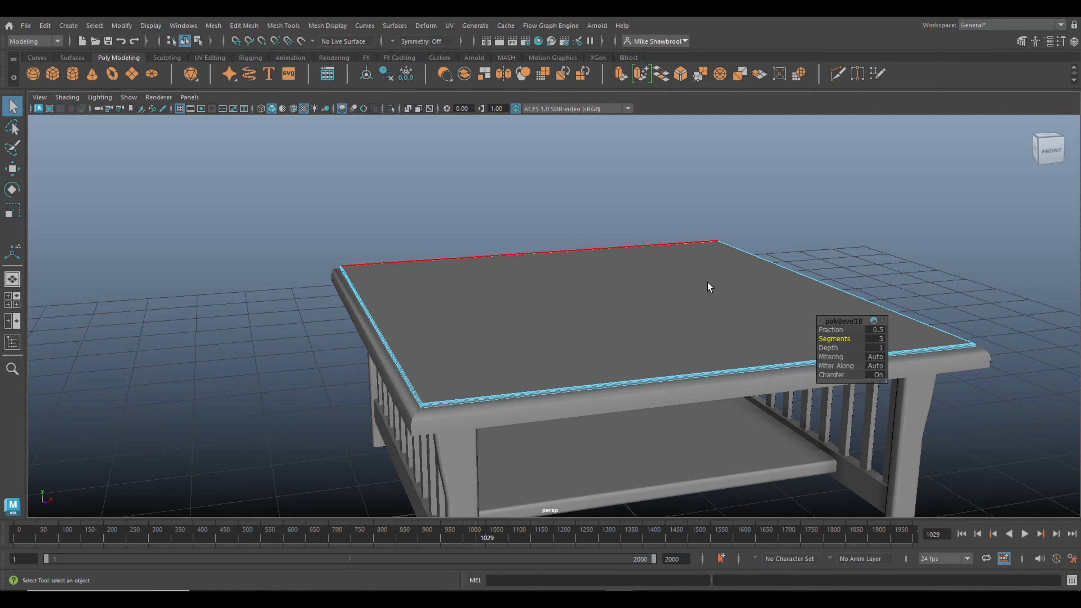